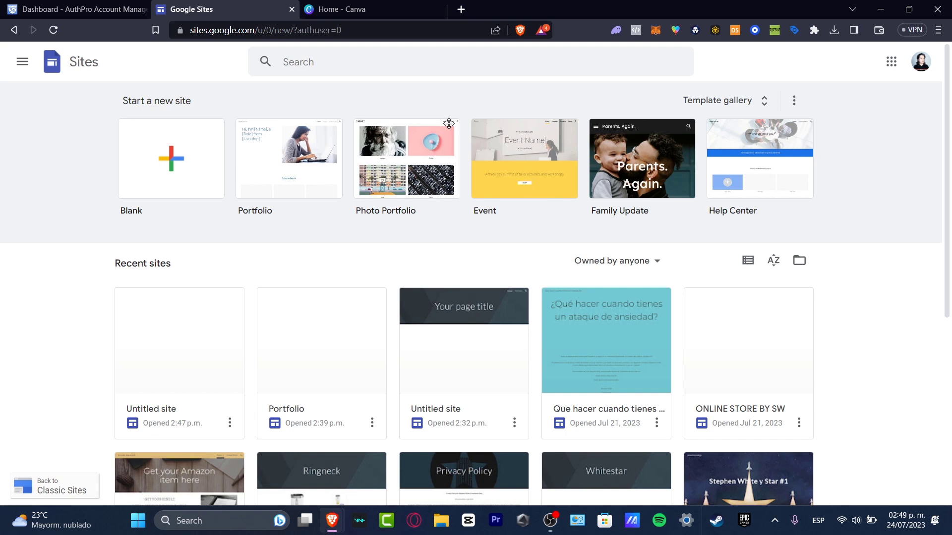
# Step: Browse the template gallery and create a new site from the Family Update template
pyautogui.click(773, 101)
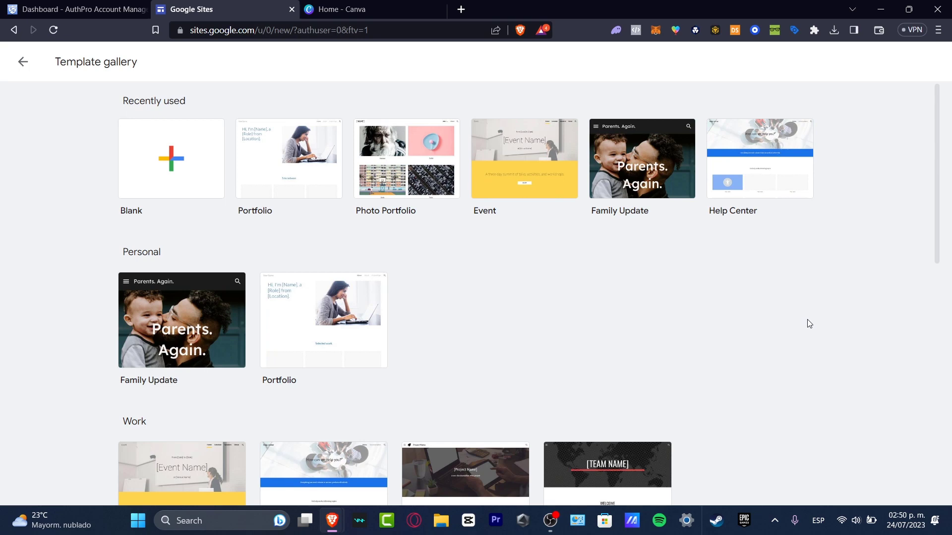
pyautogui.scroll(-8, 793, 332)
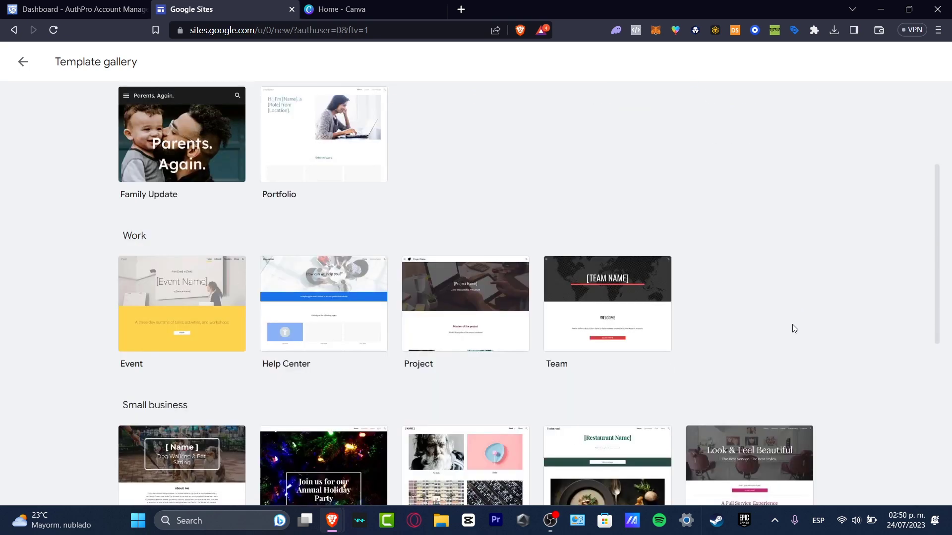
pyautogui.scroll(-4, 785, 324)
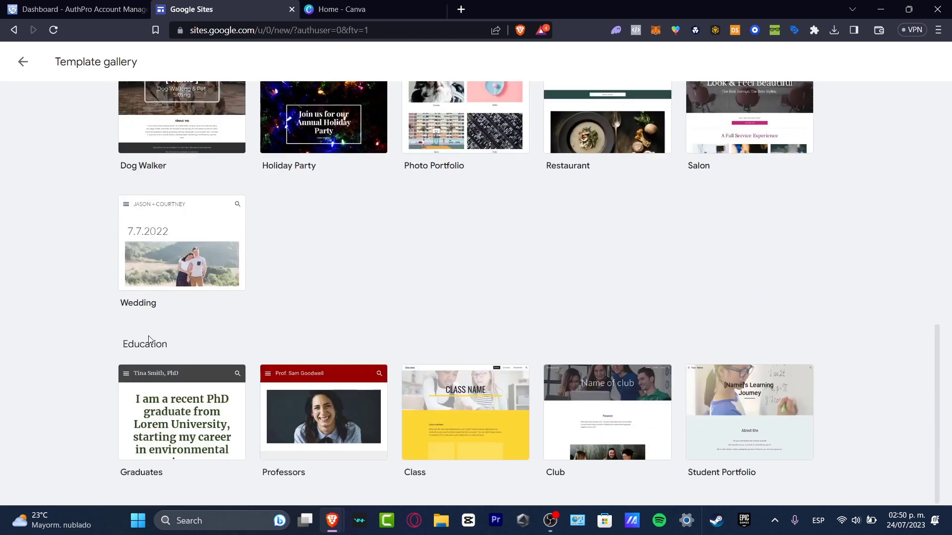
pyautogui.scroll(8, 302, 337)
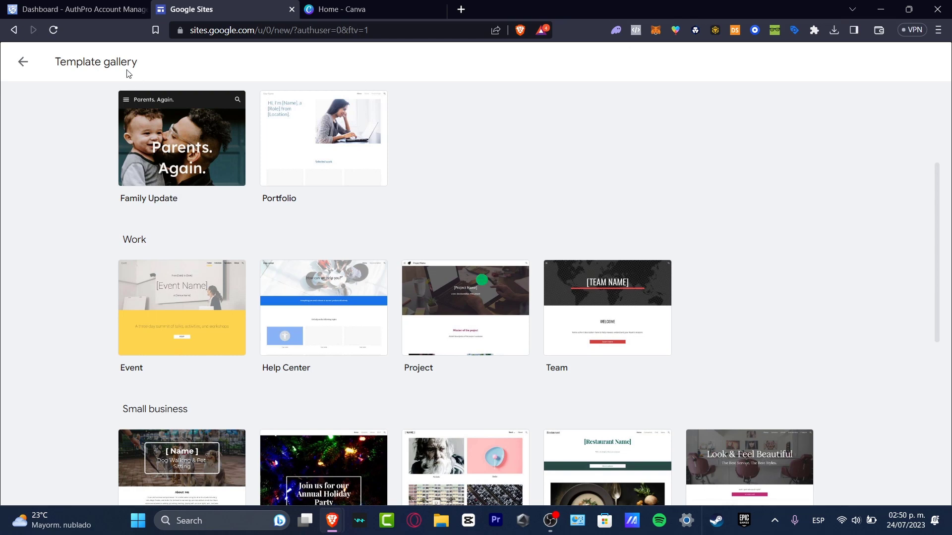
pyautogui.click(57, 30)
pyautogui.click(296, 154)
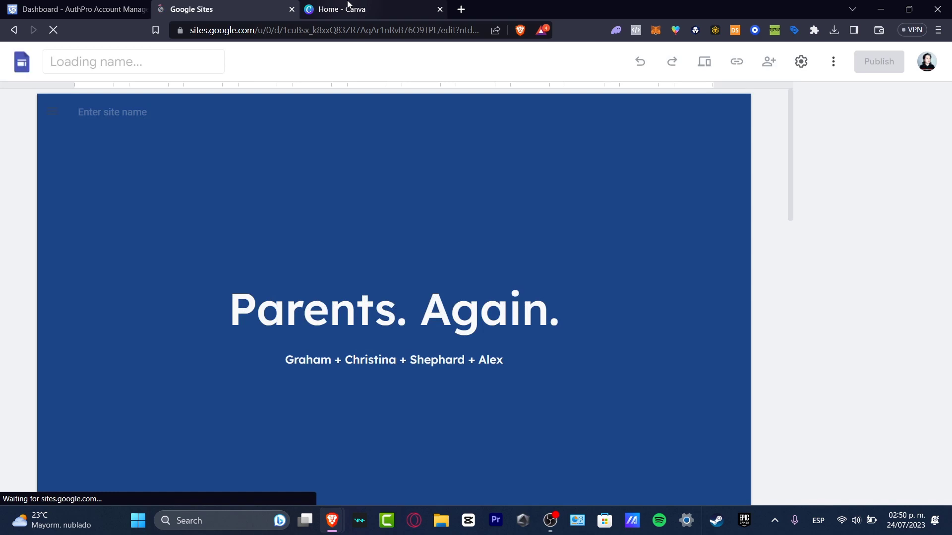
# Step: Search Canva templates for 'website blog'
pyautogui.click(348, 8)
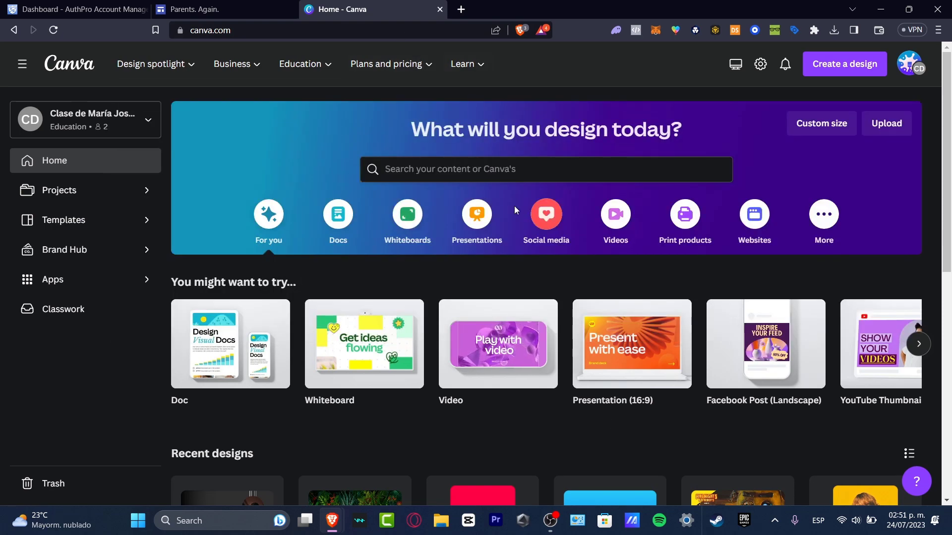
pyautogui.click(497, 173)
pyautogui.write('websit')
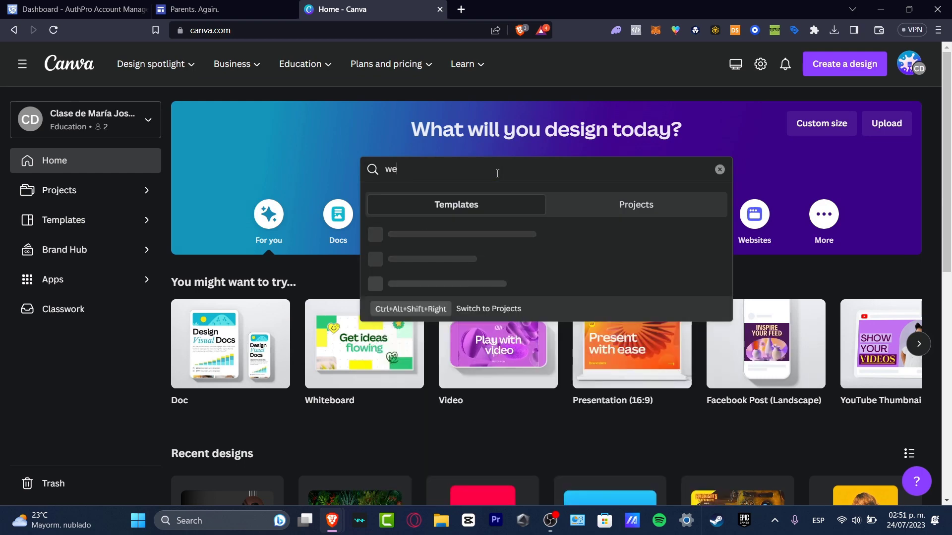
pyautogui.write('e blog')
pyautogui.press('Return')
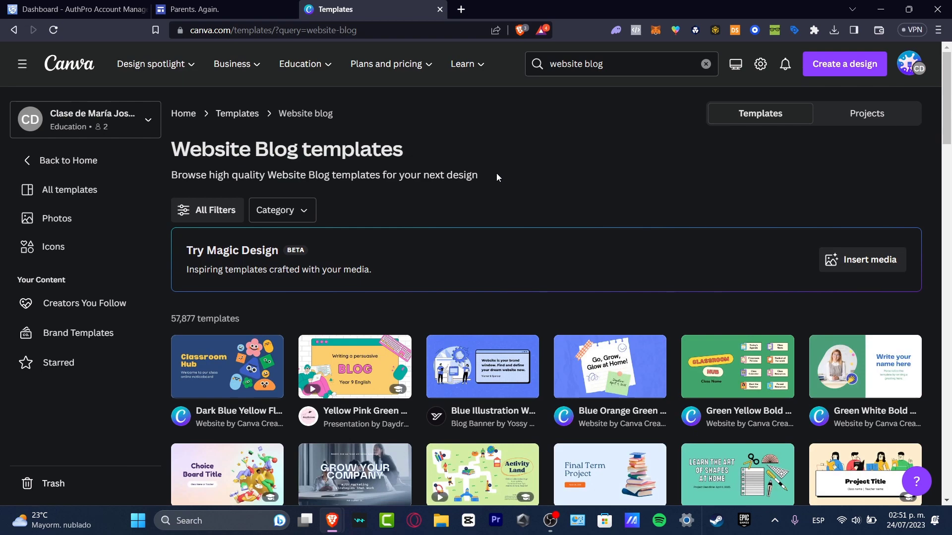
# Step: Open the Blue Illustration Website Blog Banner template as a new editable design
pyautogui.click(512, 365)
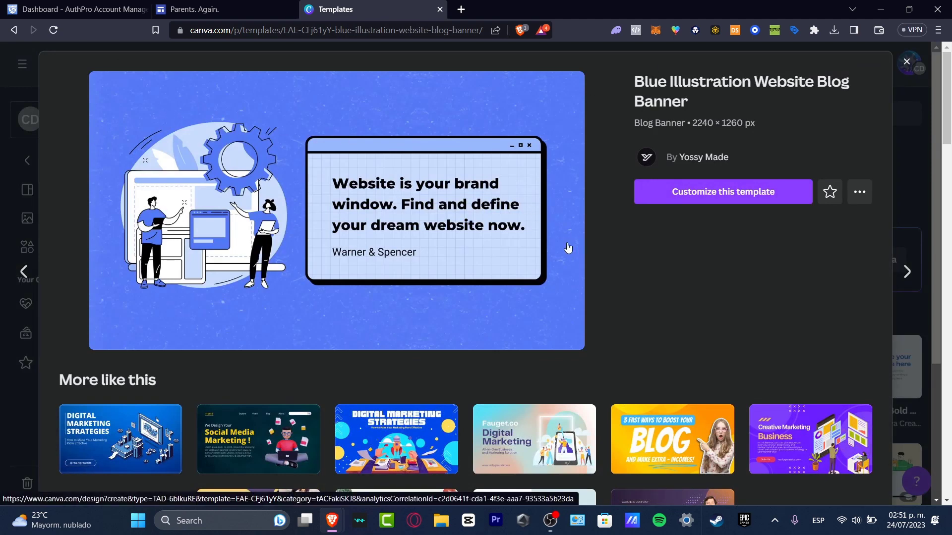
pyautogui.click(776, 192)
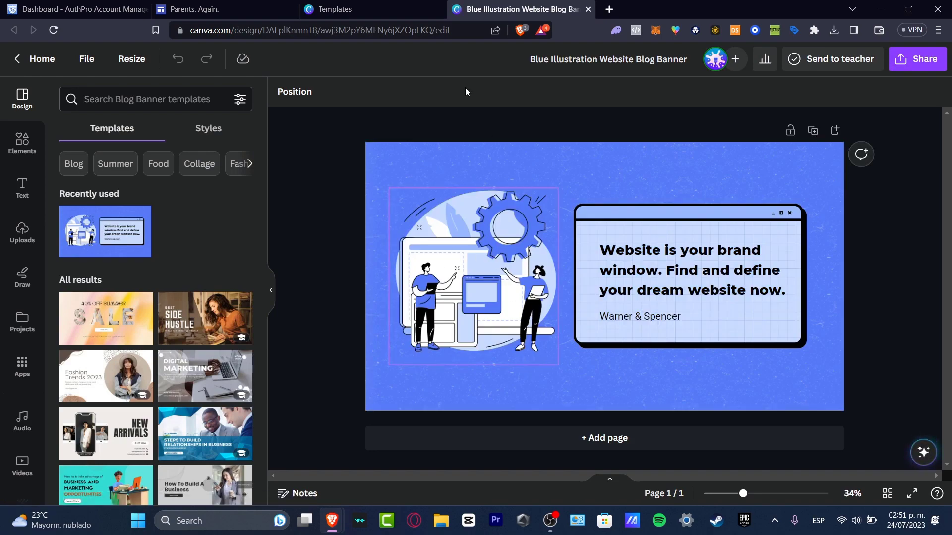
pyautogui.click(347, 9)
# Step: Review the Family Update home page, selecting the 'Two Kids. One Wild Time.' text block
pyautogui.click(237, 8)
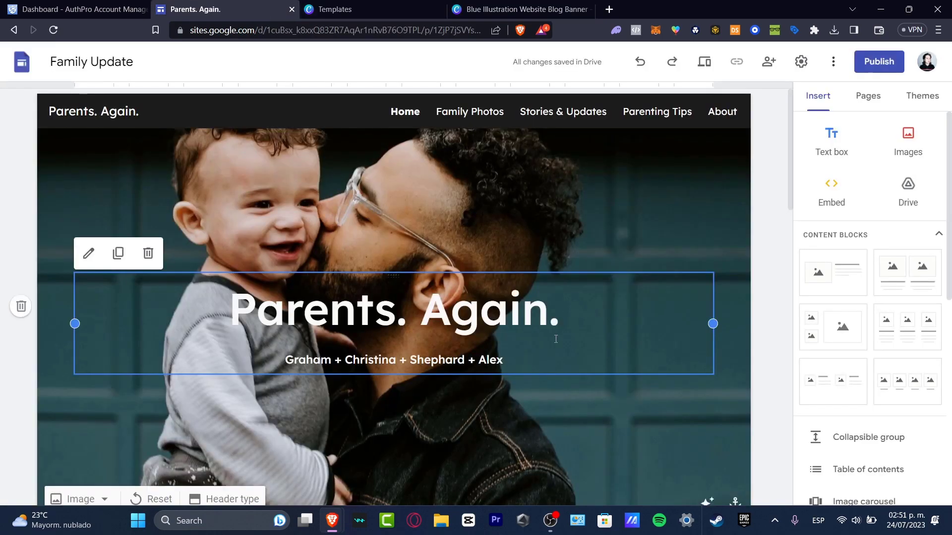
pyautogui.scroll(-15, 592, 404)
pyautogui.scroll(15, 639, 414)
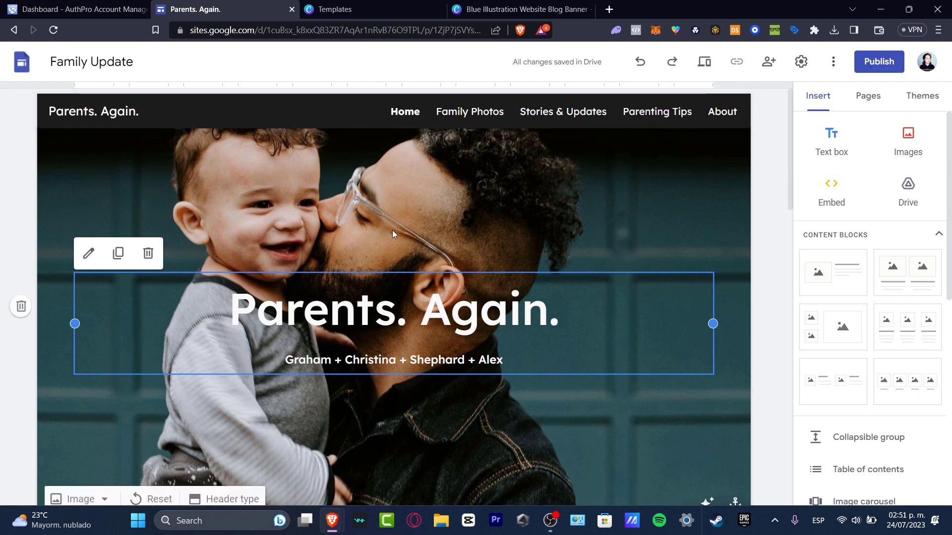
pyautogui.scroll(-3, 486, 251)
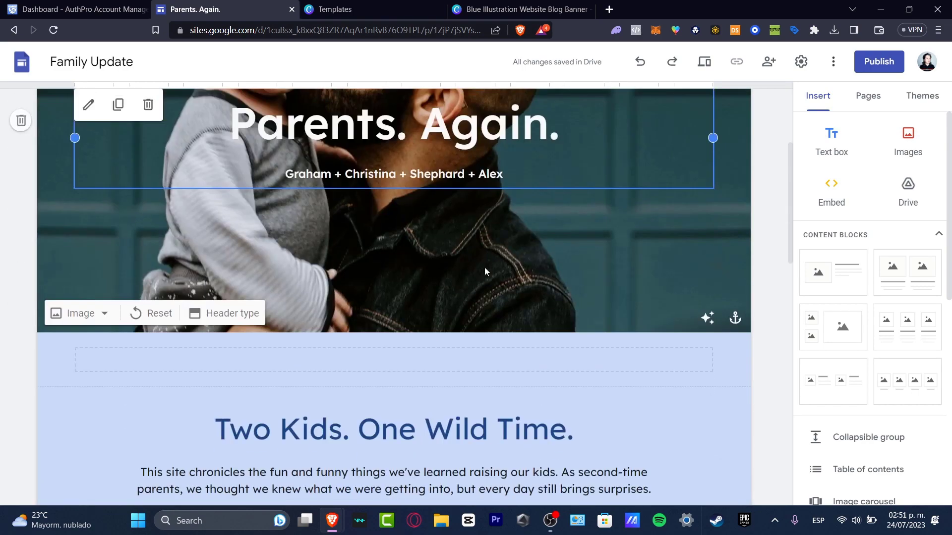
pyautogui.scroll(-3, 387, 267)
pyautogui.click(387, 267)
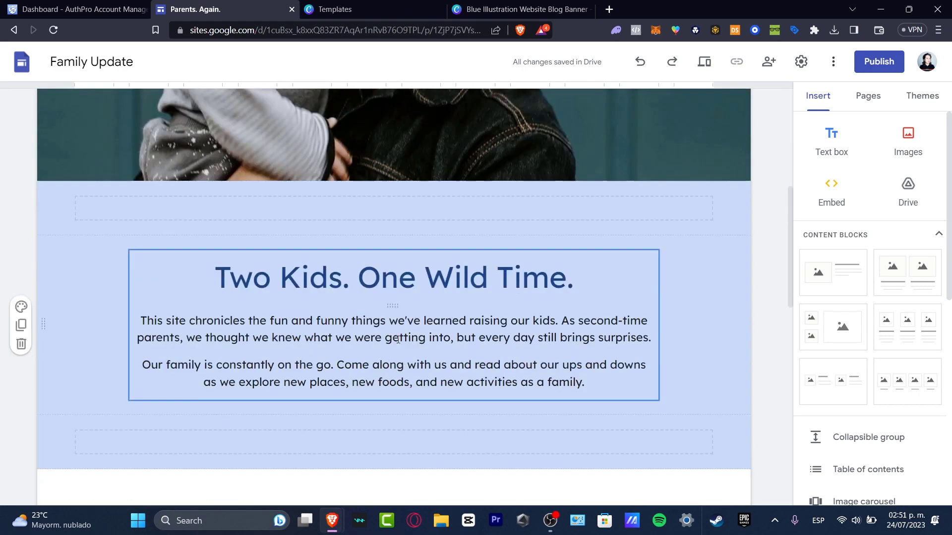
pyautogui.scroll(-10, 497, 317)
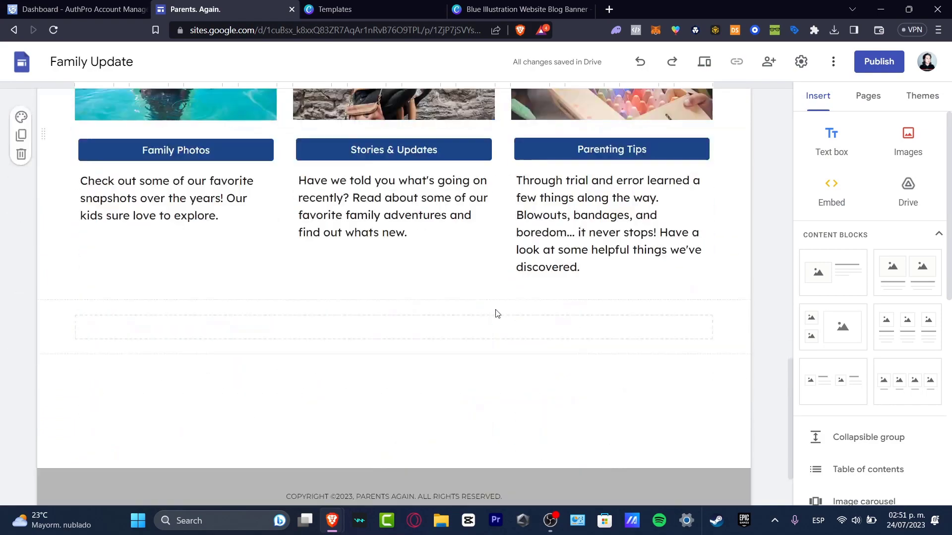
pyautogui.scroll(-1, 497, 317)
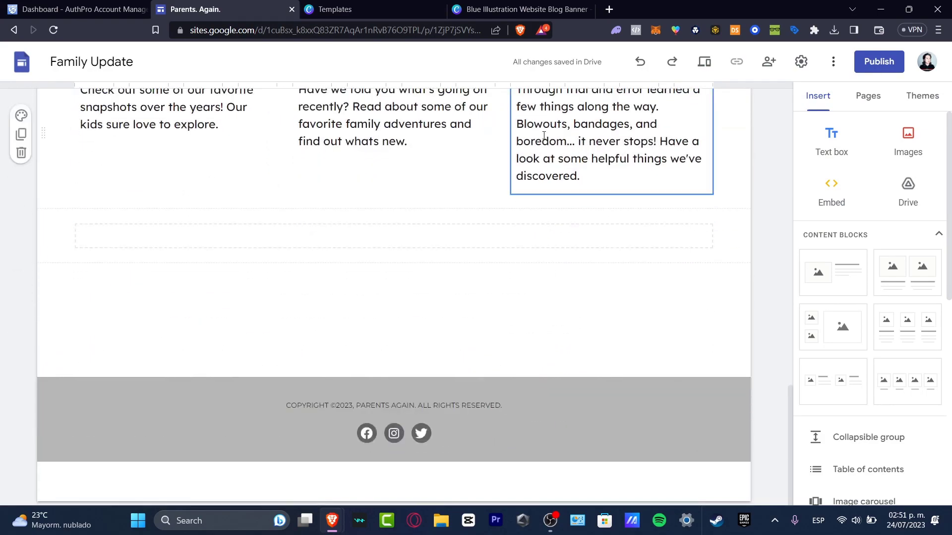
# Step: Delete the three-column categories block and the See what's new with the Thomsons section
pyautogui.hotkey('ctrl', 'z')
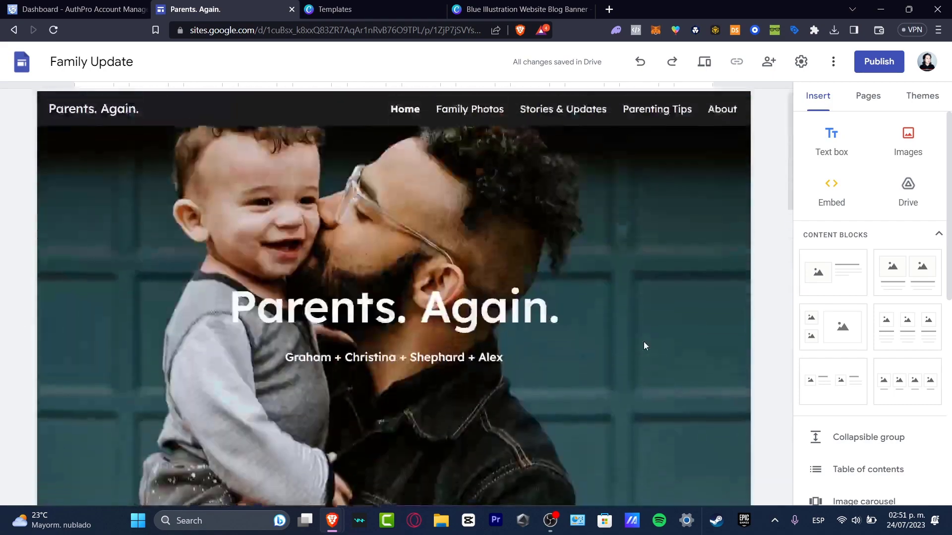
pyautogui.hotkey('ctrl', 'z')
pyautogui.scroll(13, 633, 387)
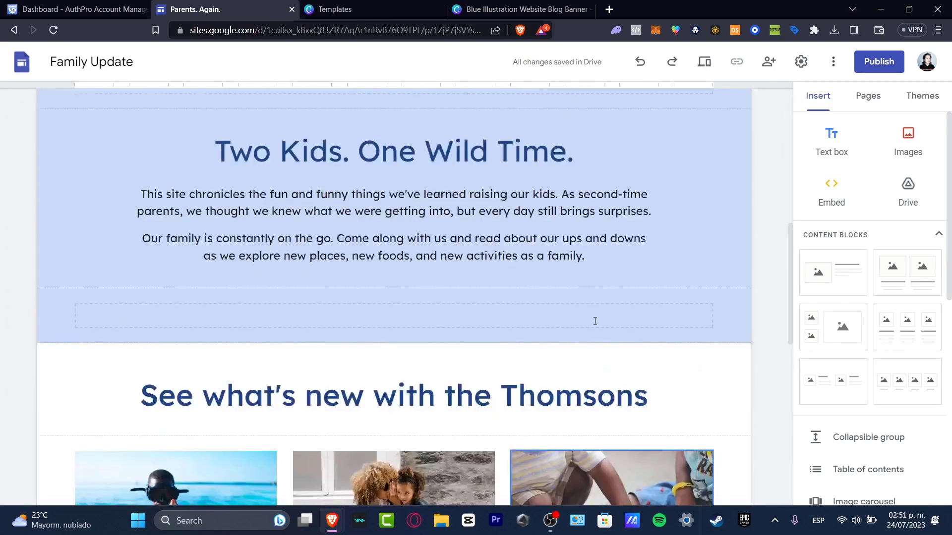
pyautogui.scroll(-6, 595, 321)
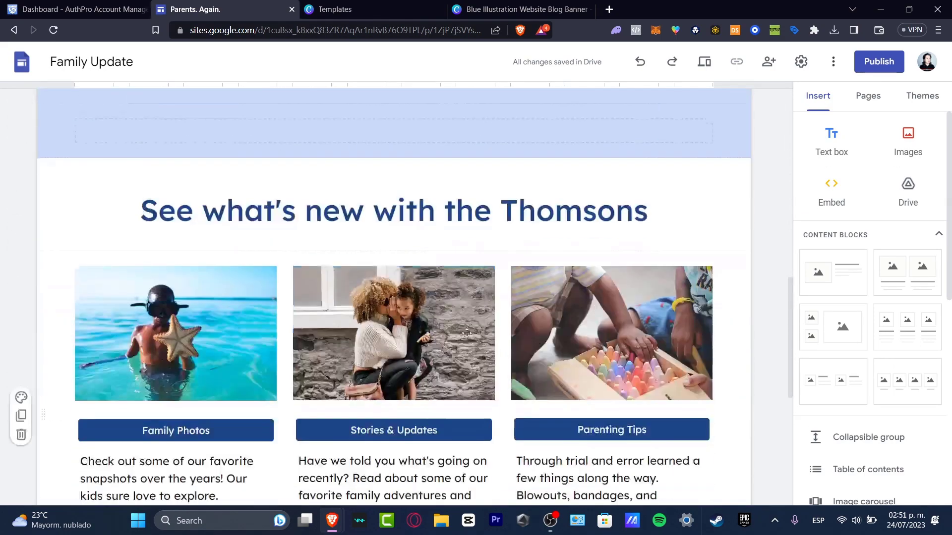
pyautogui.click(18, 433)
pyautogui.click(21, 224)
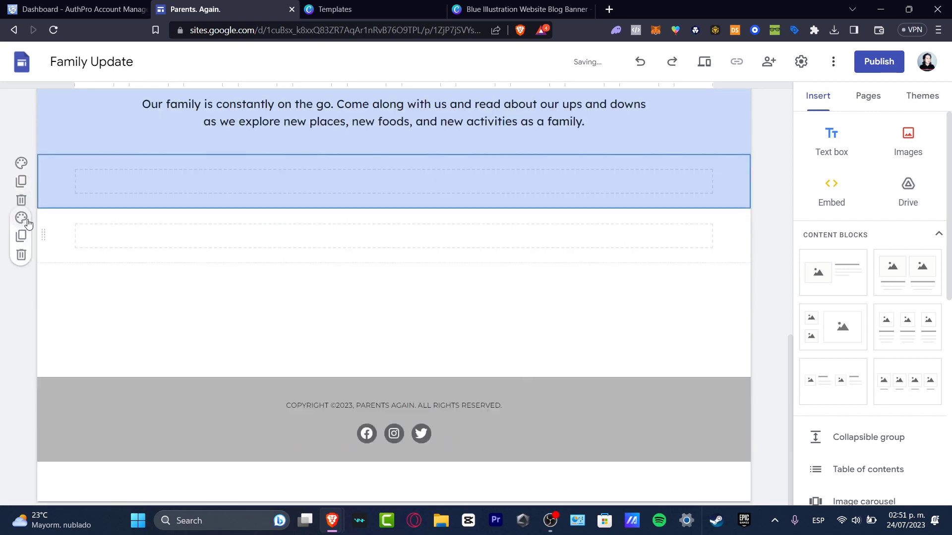
pyautogui.scroll(3, 421, 286)
pyautogui.scroll(8, 422, 286)
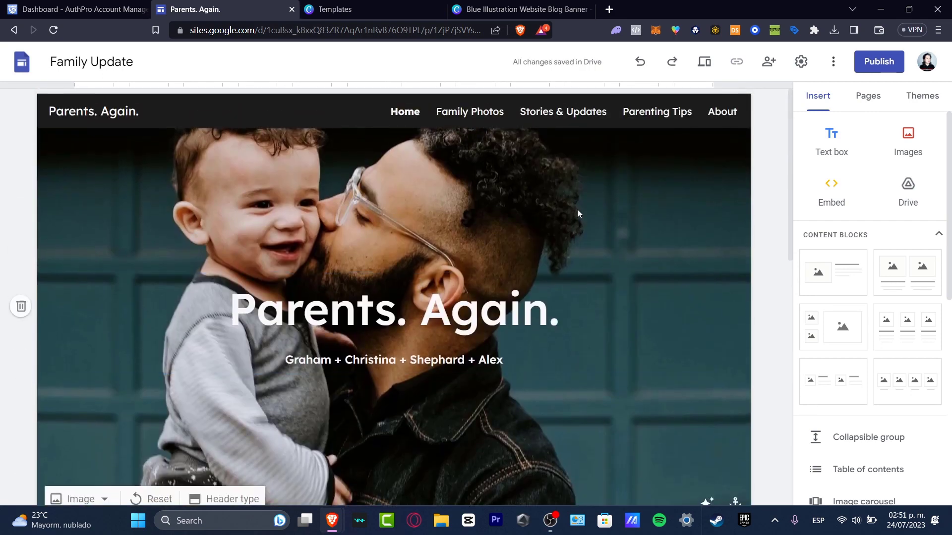
pyautogui.scroll(-3, 578, 213)
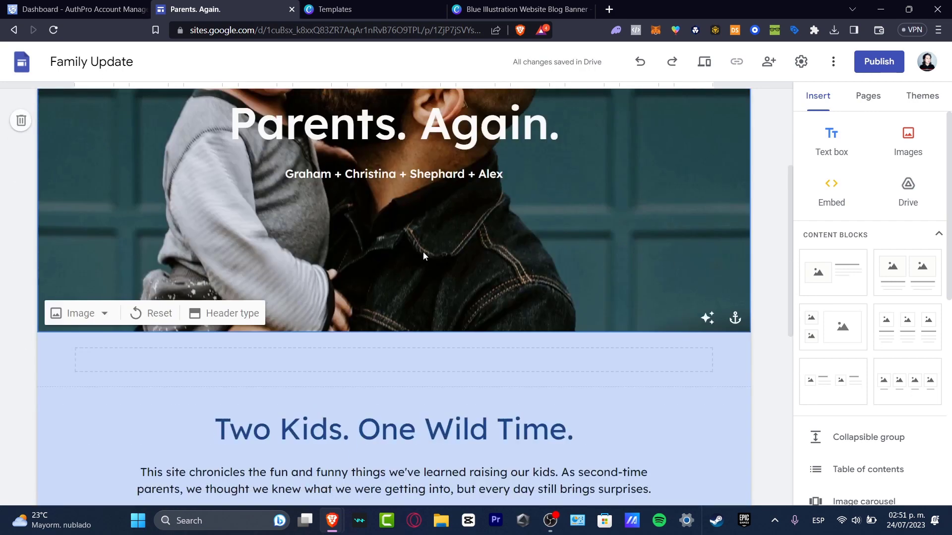
pyautogui.scroll(3, 489, 247)
pyautogui.click(496, 9)
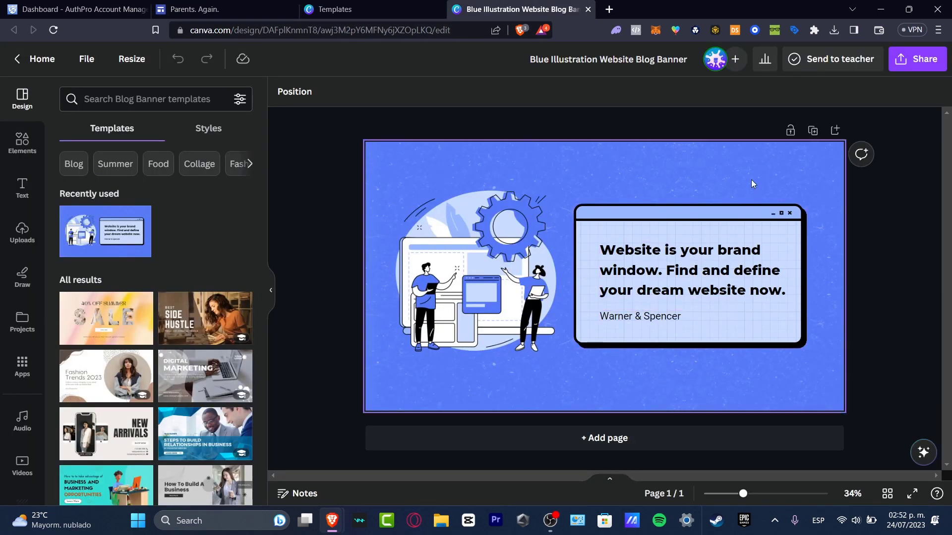
# Step: Download the banner as a PNG at 1.625× size (4,200 × 2,363 px)
pyautogui.click(917, 59)
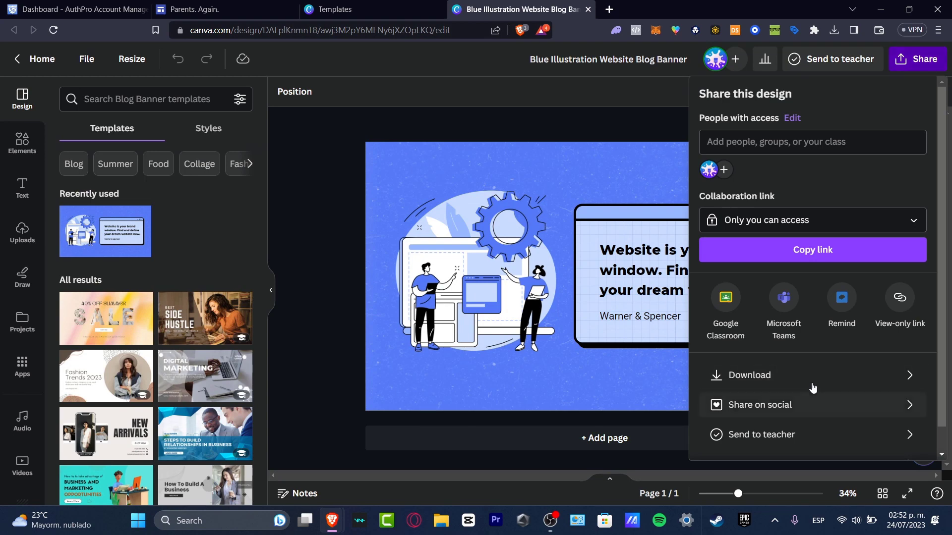
pyautogui.click(800, 376)
pyautogui.moveTo(743, 188); pyautogui.dragTo(825, 200)
pyautogui.click(848, 293)
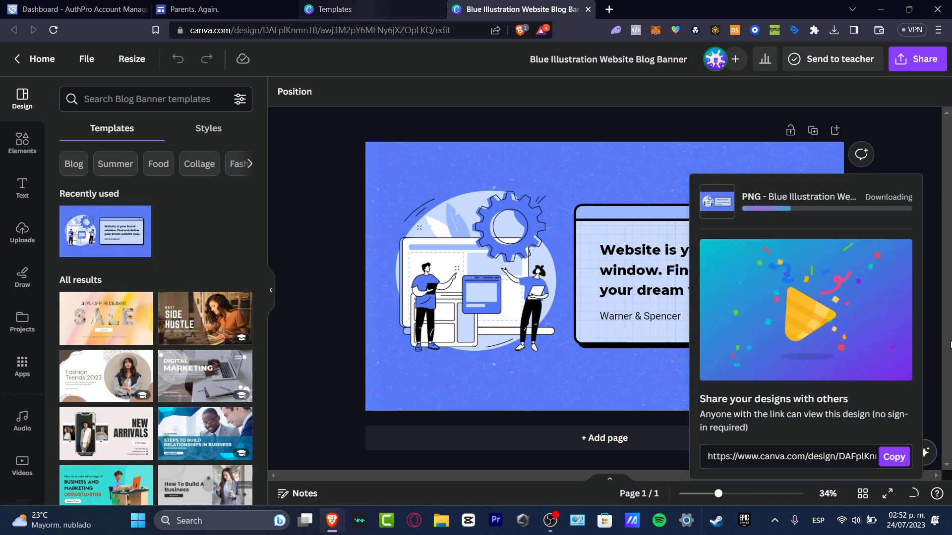
pyautogui.click(256, 5)
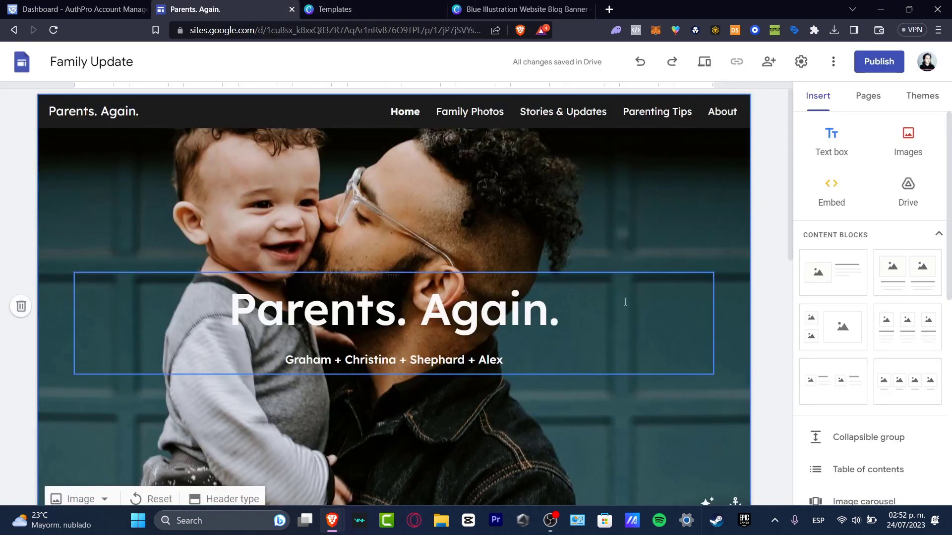
# Step: Clear the header's Parents. Again. title and subheading, and save the downloaded banner file
pyautogui.tripleClick(548, 325)
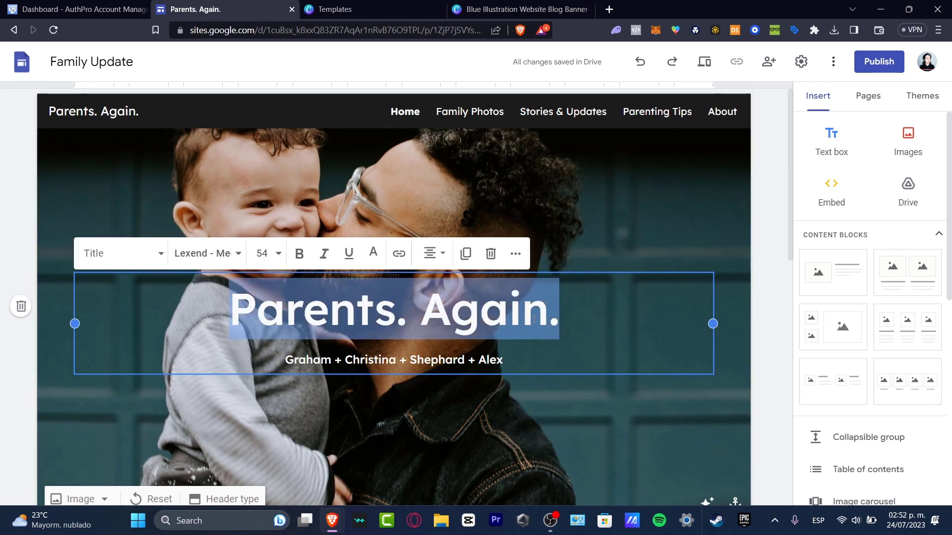
pyautogui.press('BackSpace')
pyautogui.press('BackSpace')
pyautogui.hotkey('ctrl', 'a')
pyautogui.press('BackSpace')
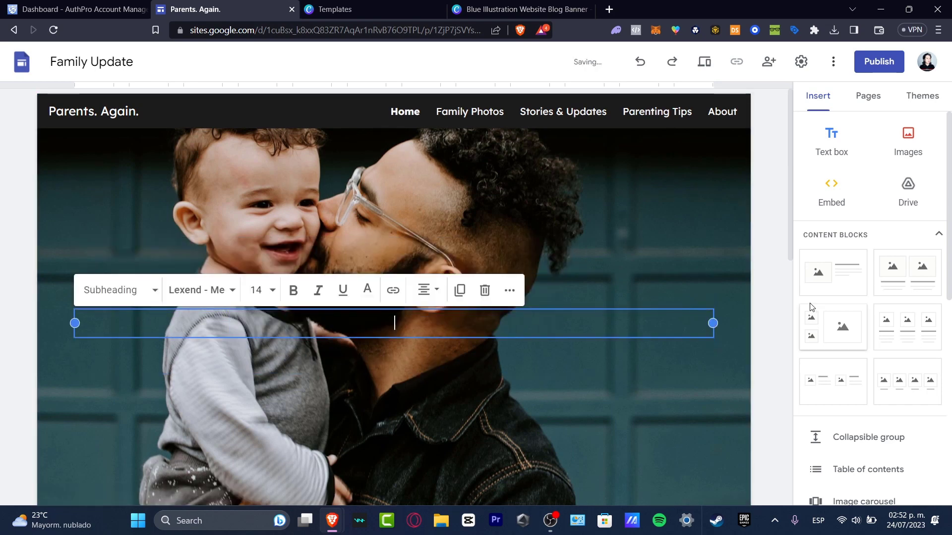
pyautogui.click(768, 339)
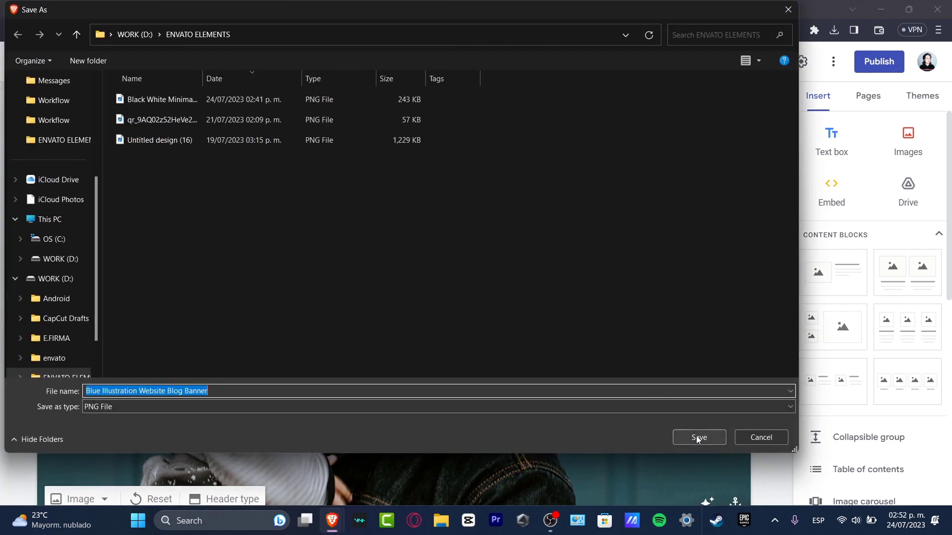
pyautogui.click(697, 439)
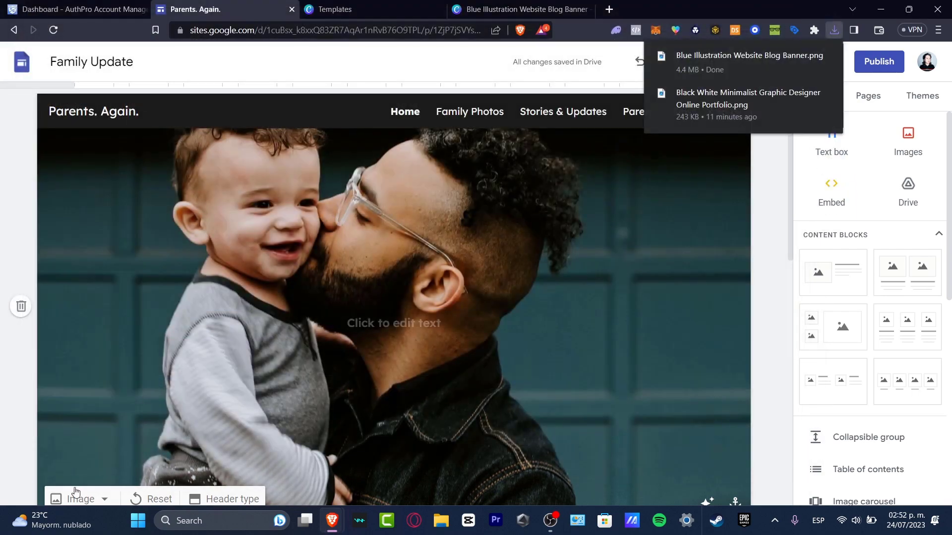
# Step: Upload the Blue Illustration banner PNG as the header image
pyautogui.click(98, 494)
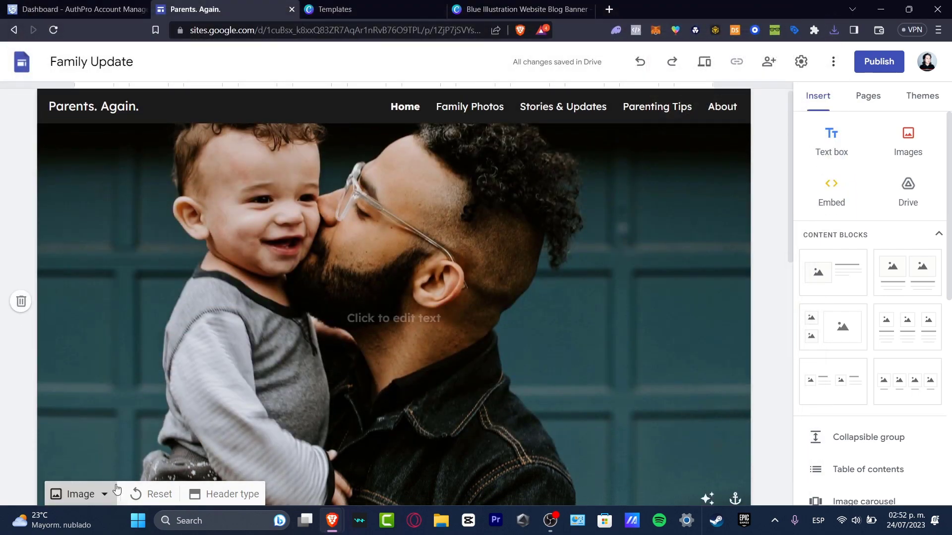
pyautogui.scroll(-4, 403, 383)
pyautogui.click(82, 347)
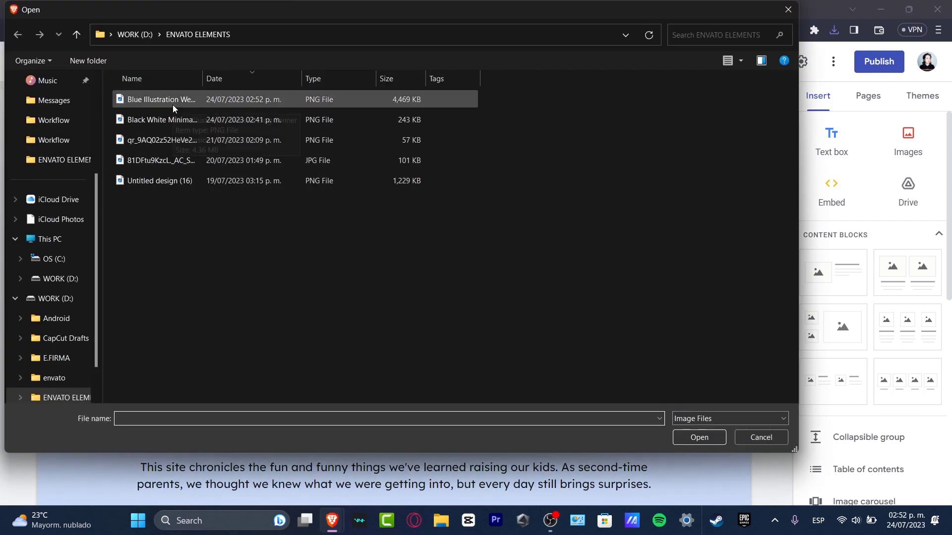
pyautogui.click(173, 105)
pyautogui.click(699, 440)
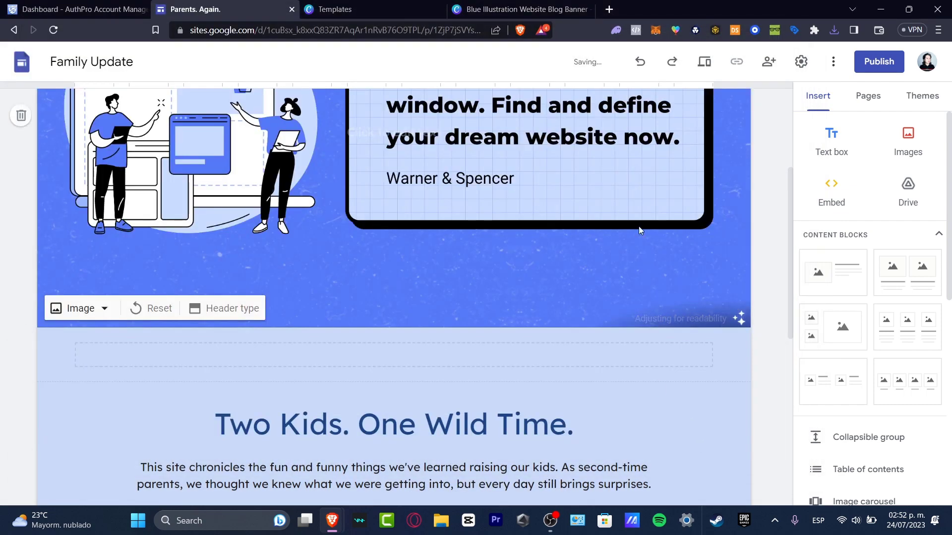
pyautogui.scroll(3, 651, 259)
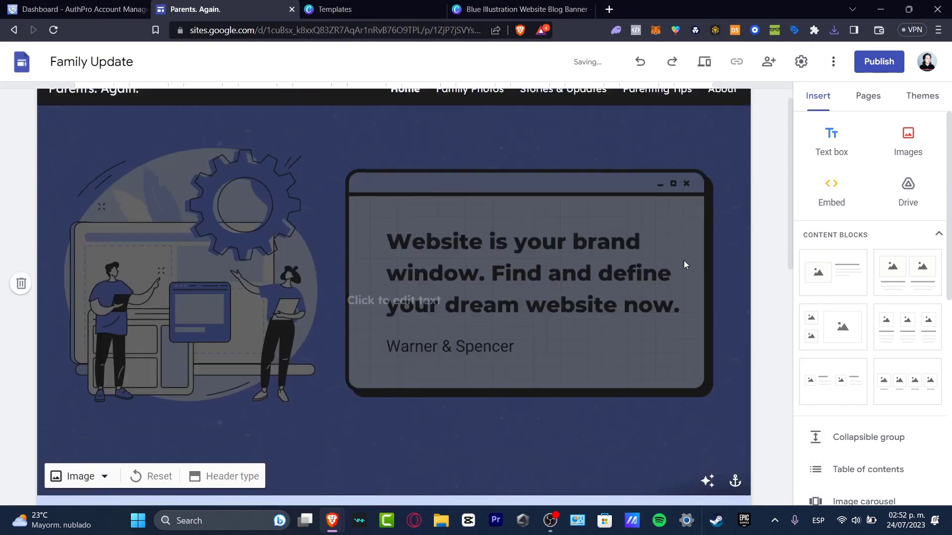
pyautogui.scroll(1, 682, 260)
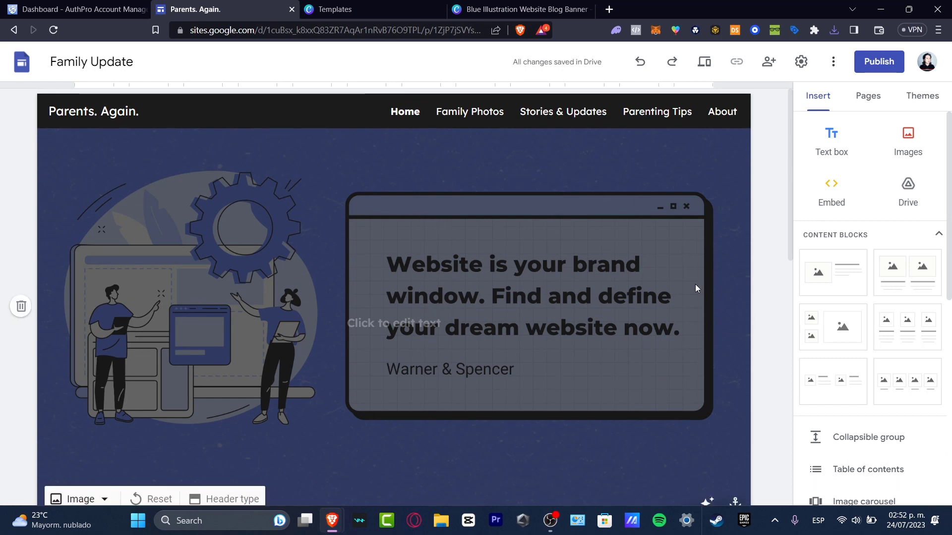
# Step: Rename the site title to 'Example 1.2' and show the Pages list
pyautogui.tripleClick(124, 114)
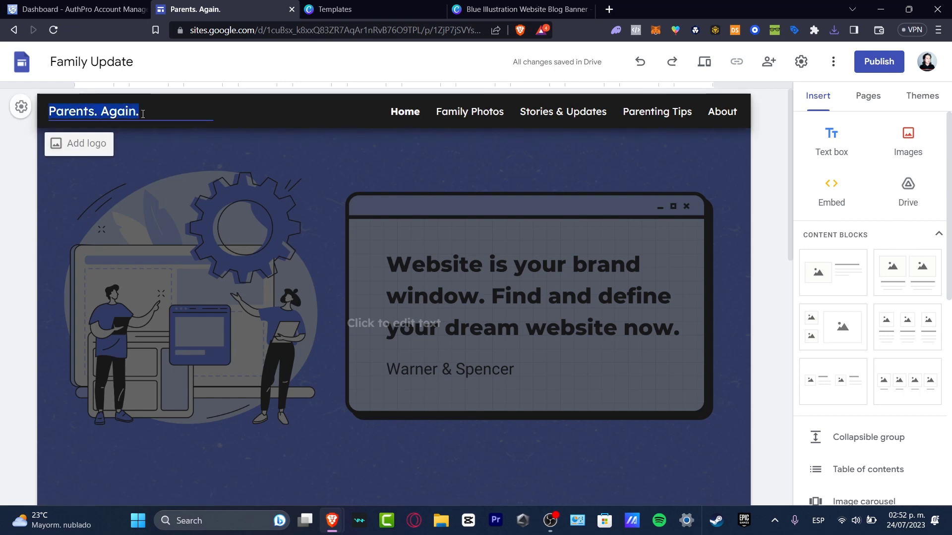
pyautogui.write('Example 1.2')
pyautogui.click(756, 280)
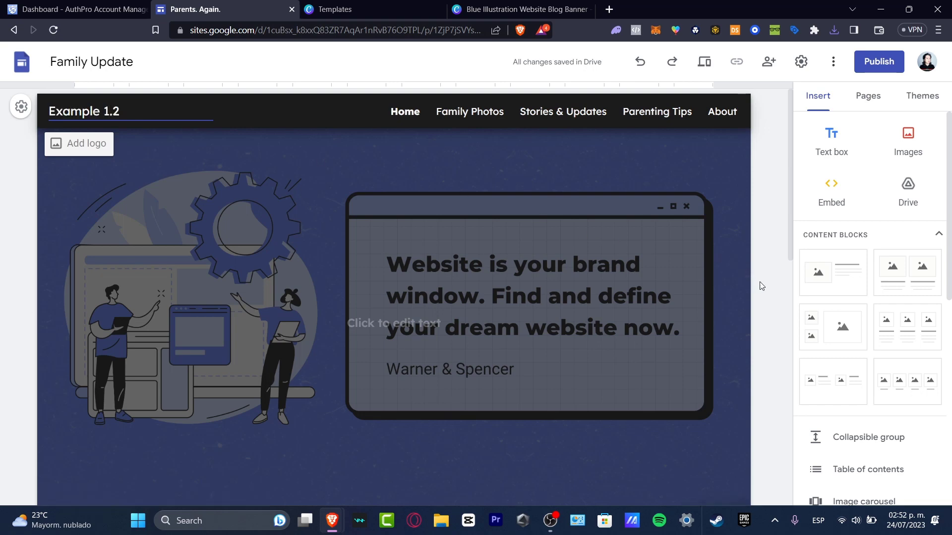
pyautogui.scroll(-10, 768, 315)
pyautogui.scroll(10, 769, 310)
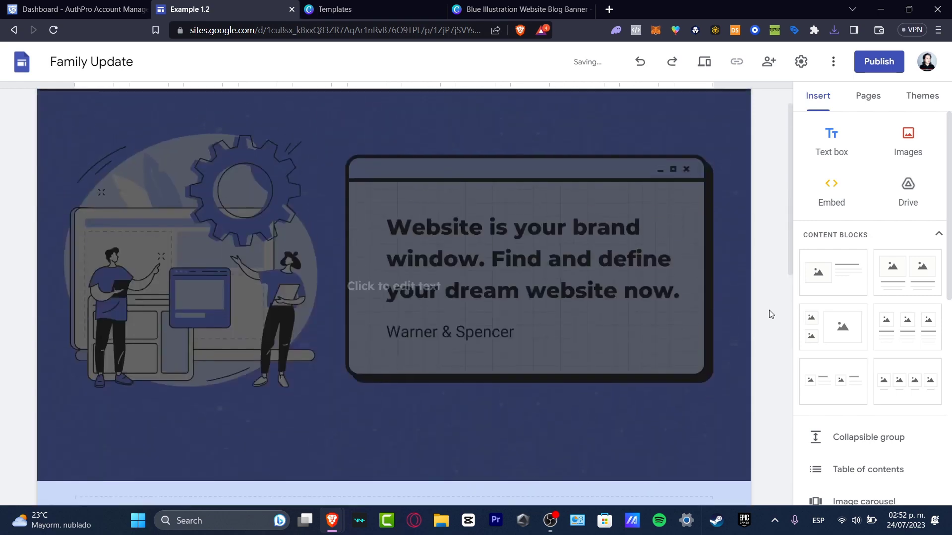
pyautogui.click(873, 102)
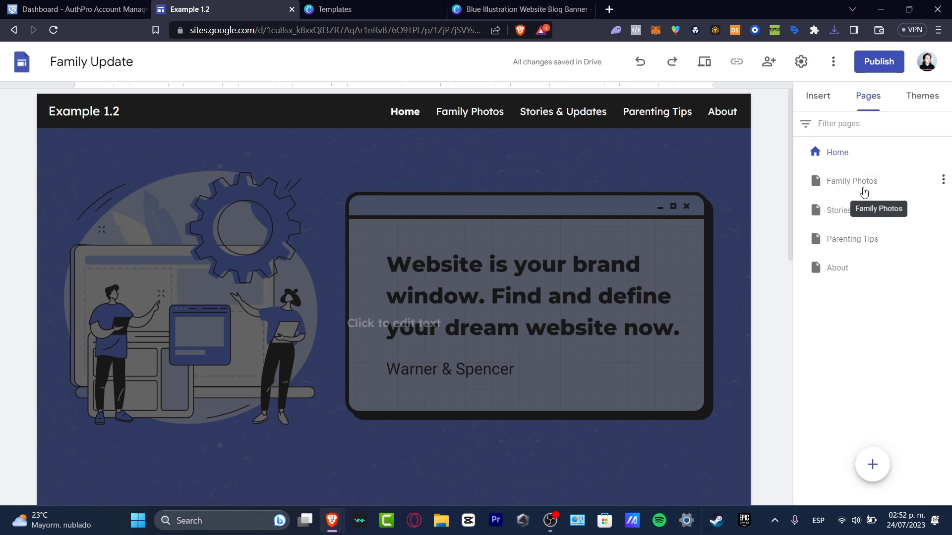
# Step: Delete the Parenting Tips page from the Pages list
pyautogui.click(891, 210)
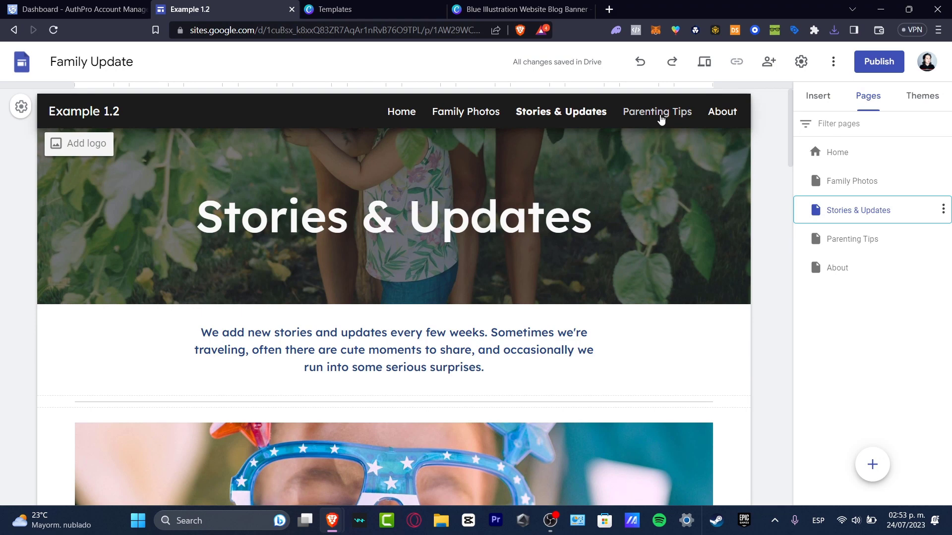
pyautogui.moveTo(827, 234)
pyautogui.click(942, 243)
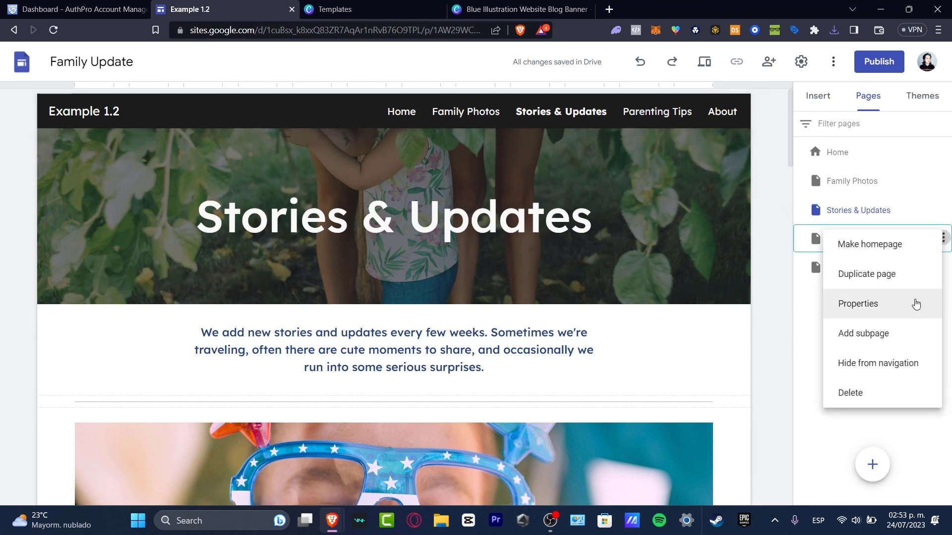
pyautogui.click(871, 454)
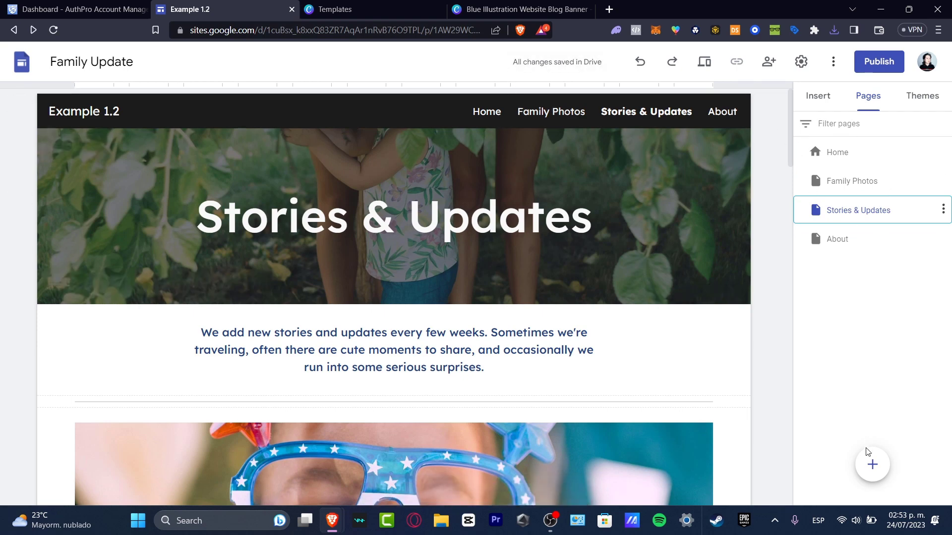
# Step: Add a trial untitled page and a full-page embed page
pyautogui.click(872, 464)
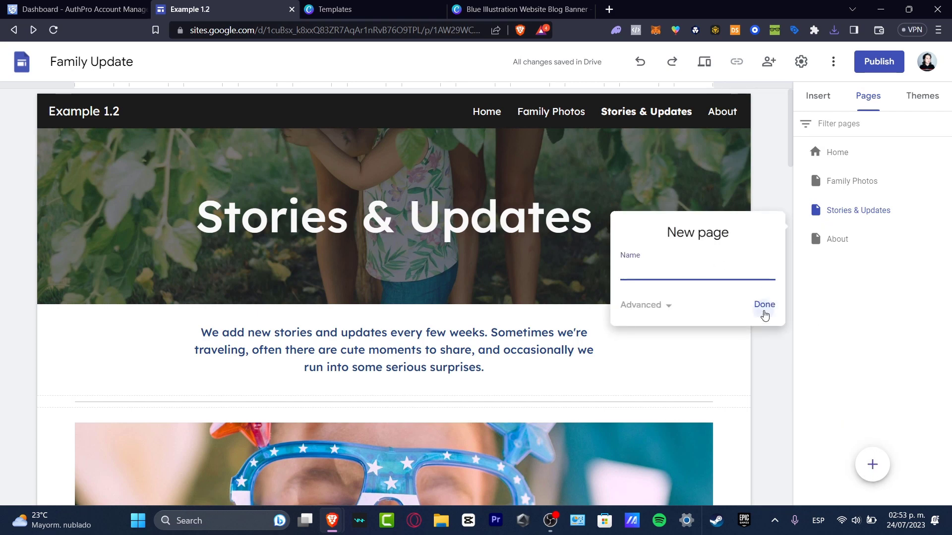
pyautogui.click(763, 304)
pyautogui.click(872, 464)
pyautogui.click(887, 444)
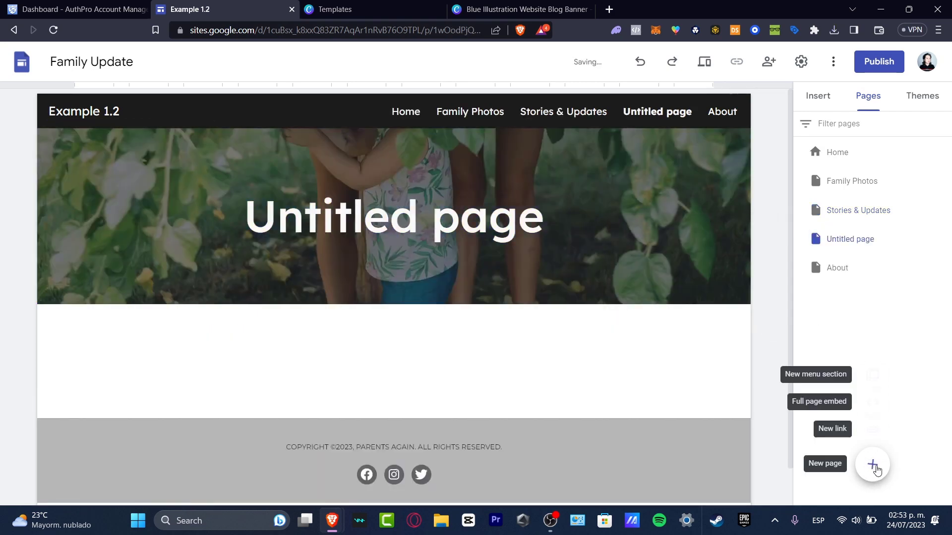
pyautogui.moveTo(872, 463)
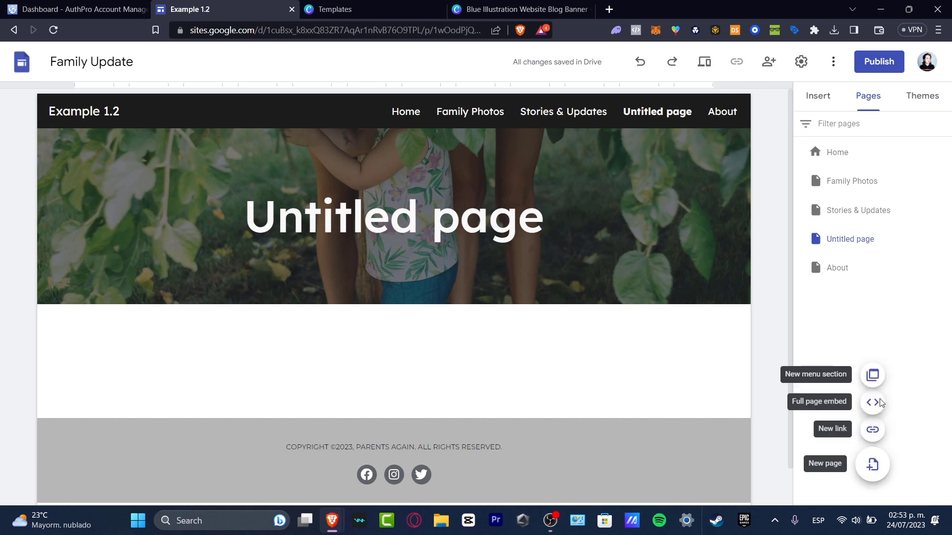
pyautogui.click(872, 399)
pyautogui.click(777, 309)
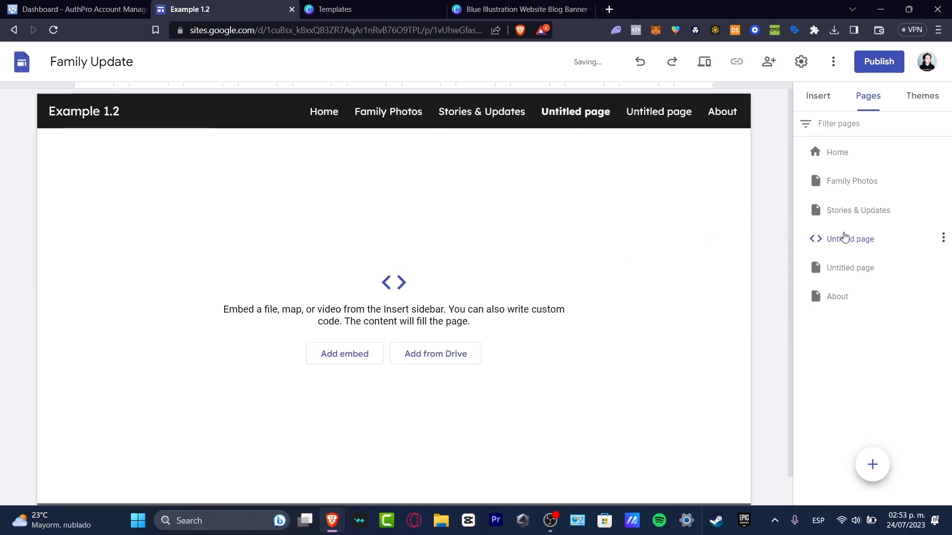
# Step: Delete the embed page and the Untitled page
pyautogui.click(943, 239)
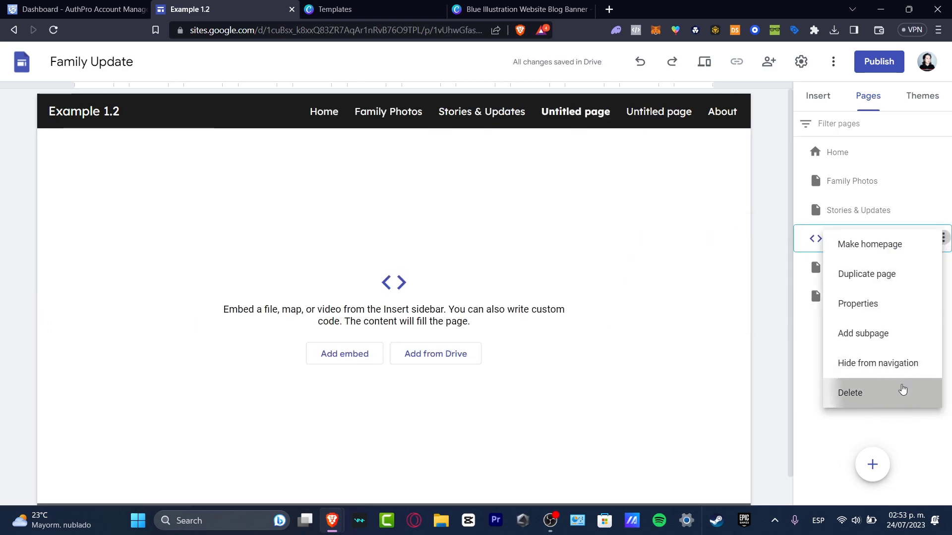
pyautogui.click(905, 391)
pyautogui.click(943, 238)
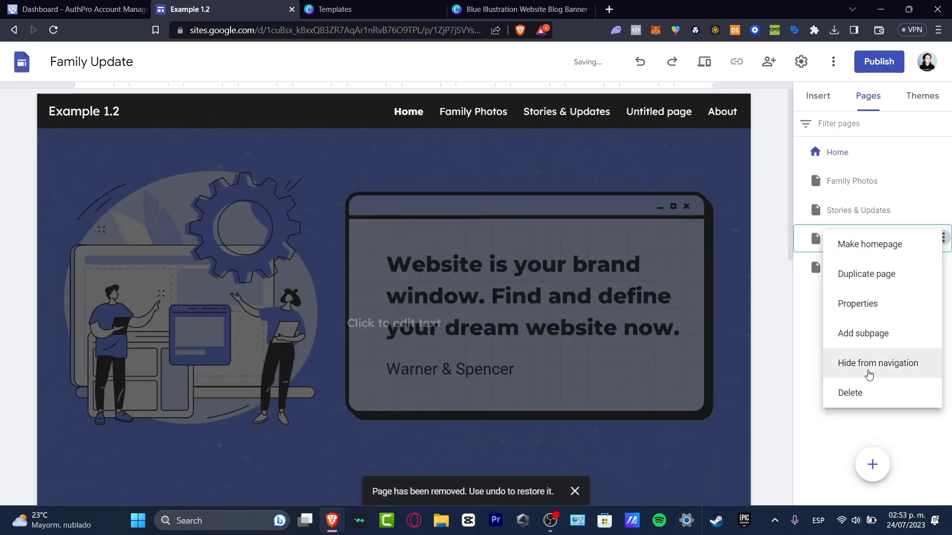
pyautogui.click(887, 391)
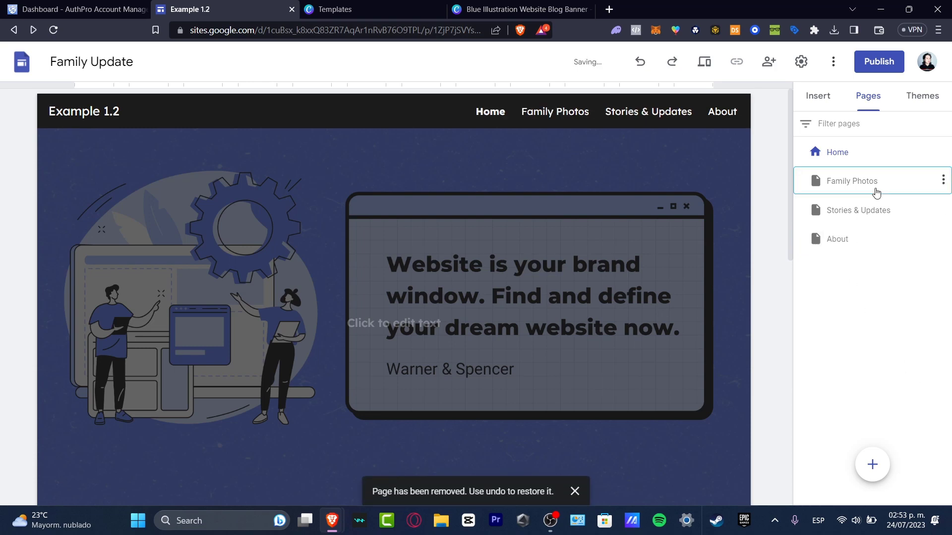
# Step: Open the Family Photos page and rename it 'Catalog' in the Pages list
pyautogui.click(876, 193)
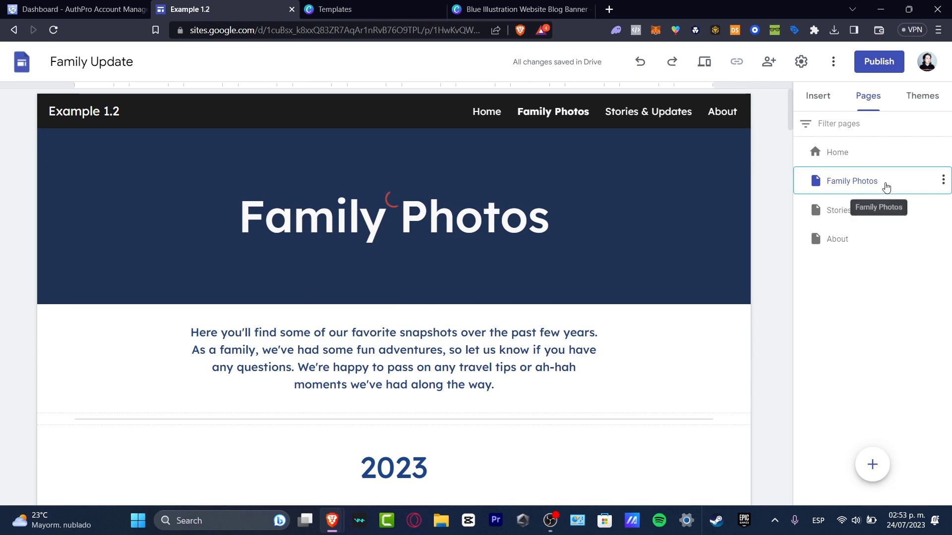
pyautogui.click(944, 184)
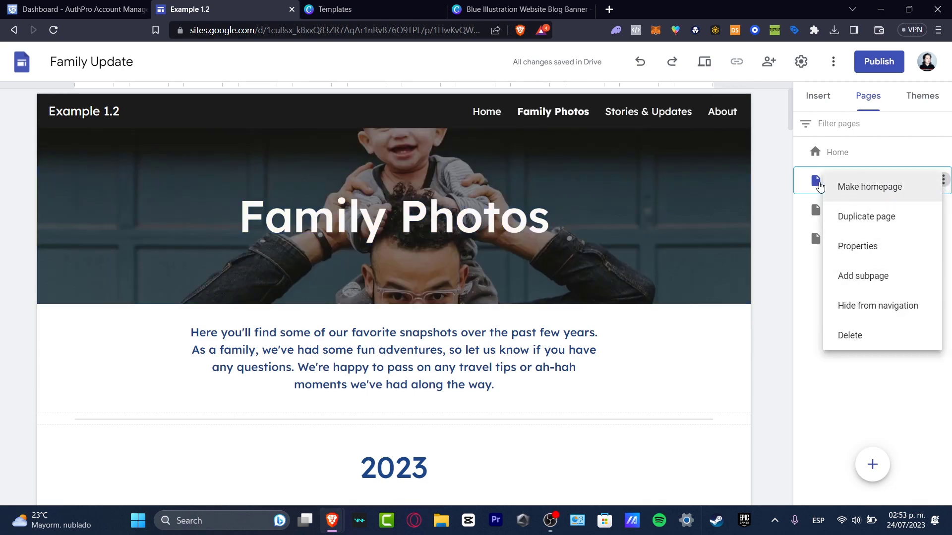
pyautogui.press('Escape')
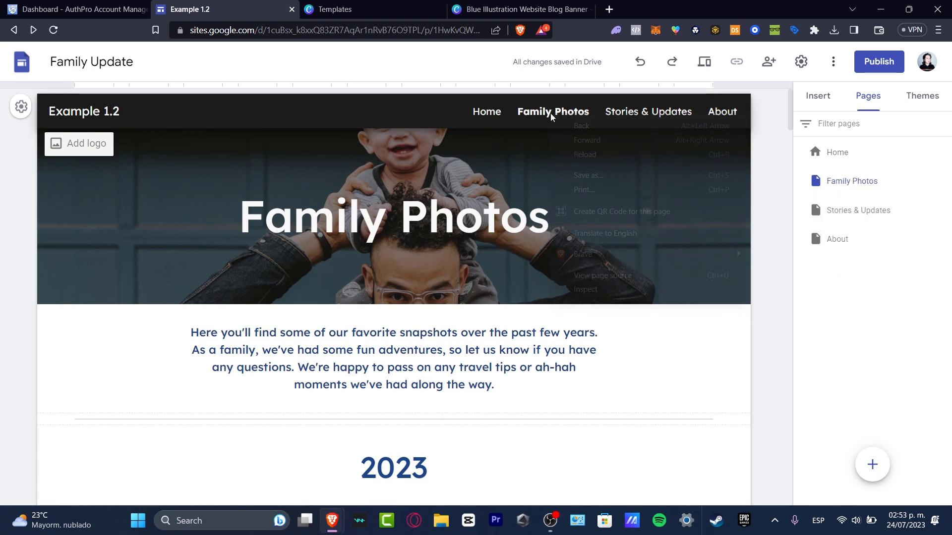
pyautogui.rightClick(551, 116)
pyautogui.click(861, 191)
pyautogui.doubleClick(870, 182)
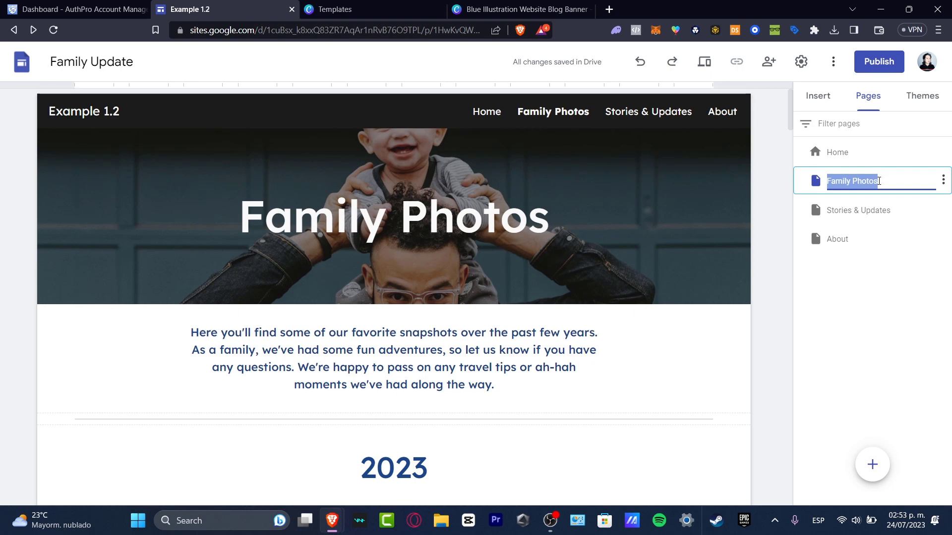
pyautogui.write('Catalog')
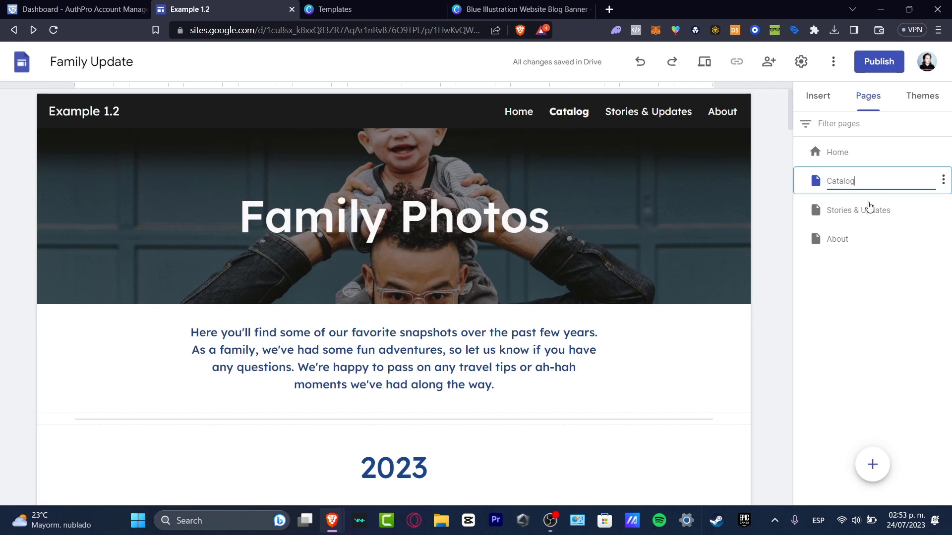
pyautogui.click(652, 217)
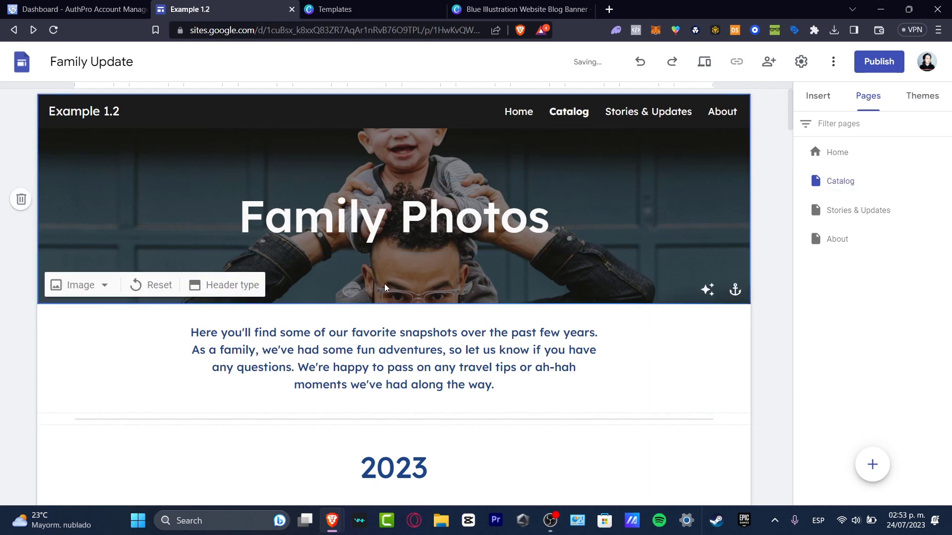
# Step: Delete the Catalog page's header image section and intro paragraph section
pyautogui.click(21, 199)
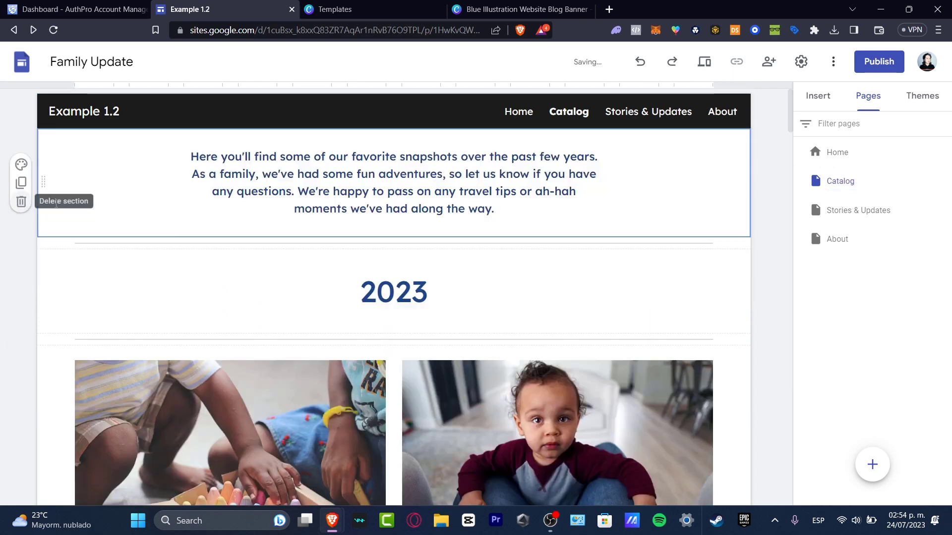
pyautogui.moveTo(188, 151); pyautogui.dragTo(510, 229)
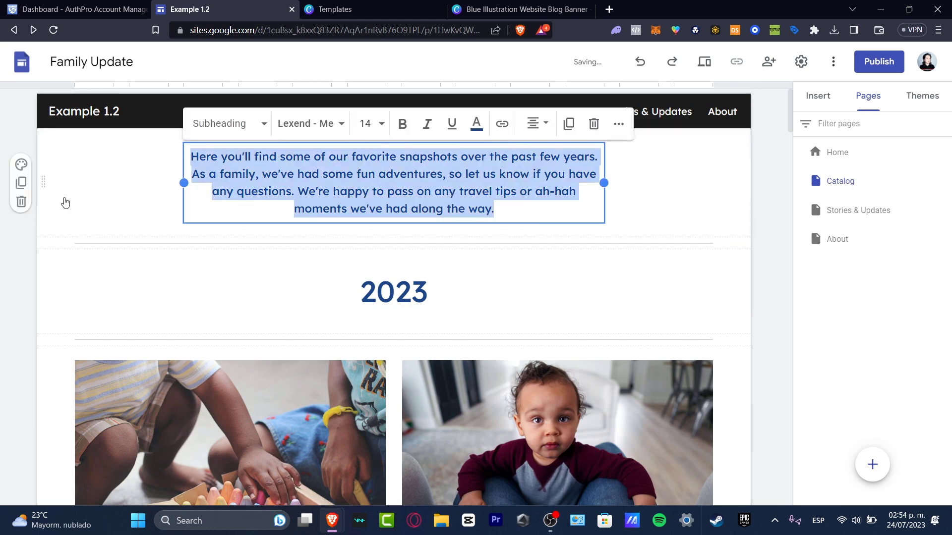
pyautogui.click(21, 201)
# Step: Append 'Trending Catalog' to the 2023 heading so it reads 2023 Trending Catalog
pyautogui.doubleClick(383, 182)
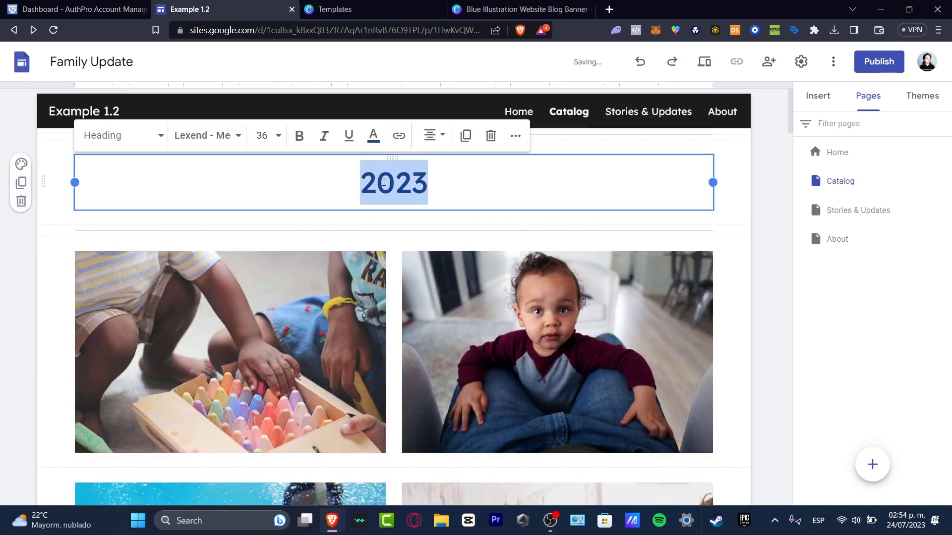
pyautogui.press('Right')
pyautogui.write('Trending Catalog')
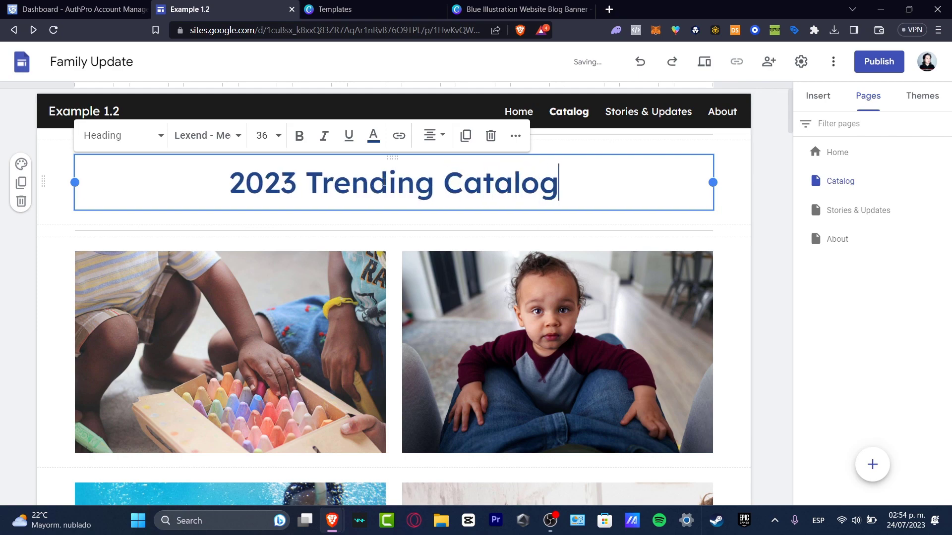
pyautogui.click(705, 397)
pyautogui.scroll(-18, 706, 397)
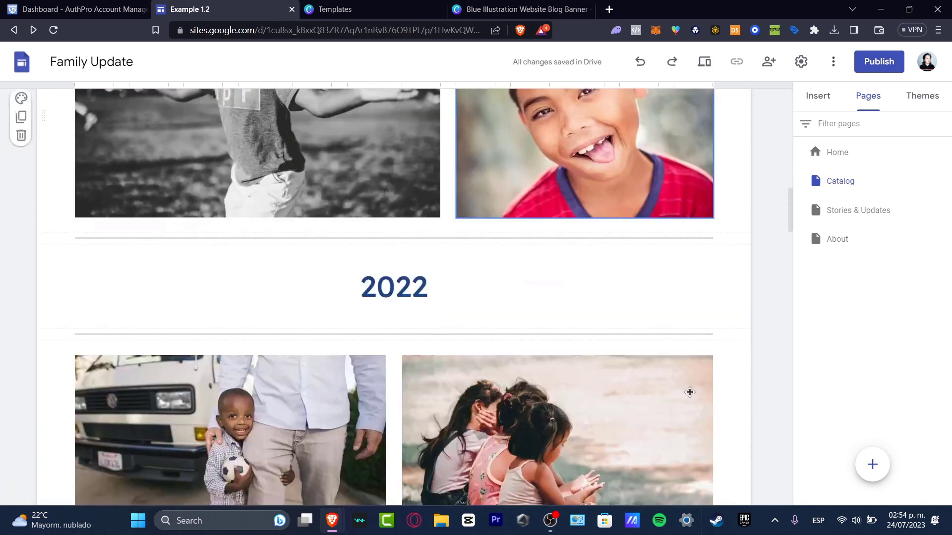
pyautogui.scroll(-10, 689, 393)
pyautogui.scroll(20, 689, 394)
pyautogui.click(534, 259)
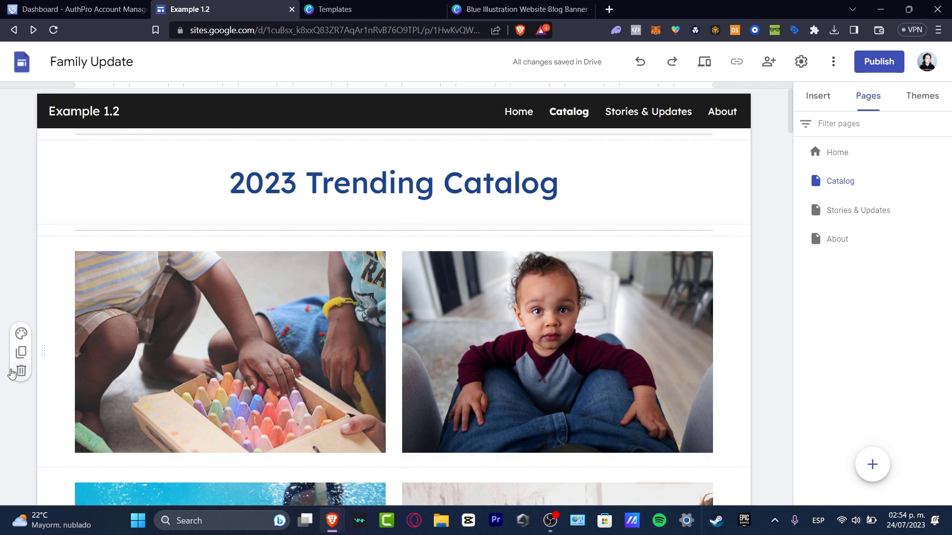
pyautogui.click(145, 357)
pyautogui.moveTo(248, 349); pyautogui.dragTo(224, 298)
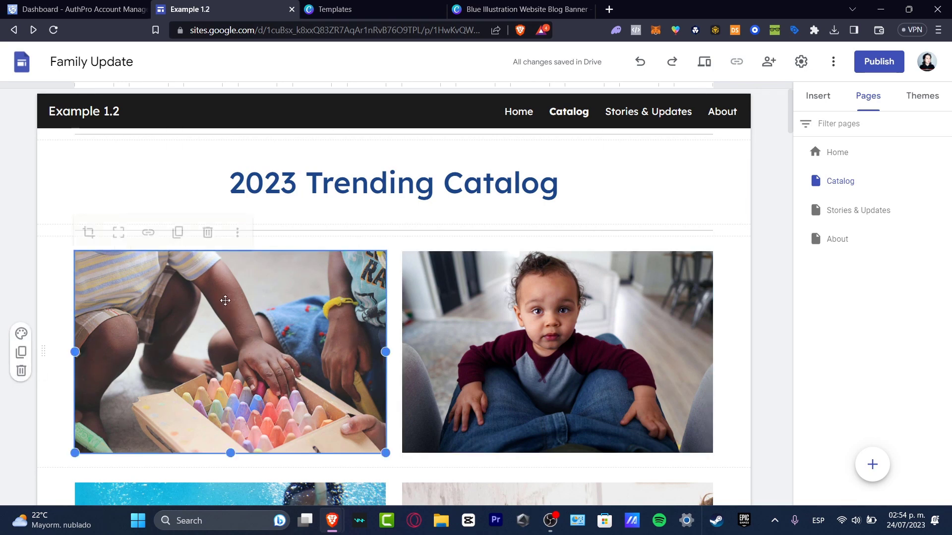
pyautogui.click(238, 235)
pyautogui.moveTo(278, 265)
pyautogui.click(389, 270)
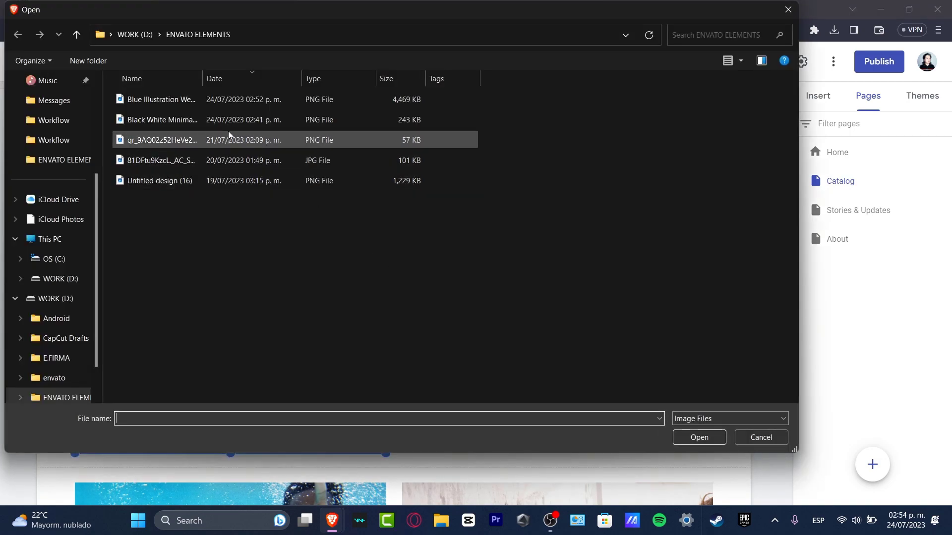
pyautogui.click(225, 124)
pyautogui.click(763, 435)
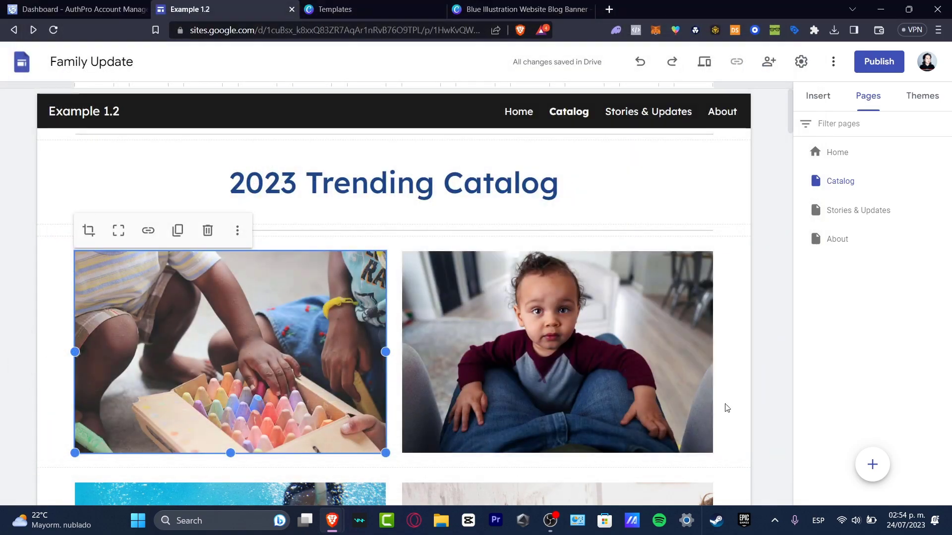
pyautogui.scroll(-20, 790, 360)
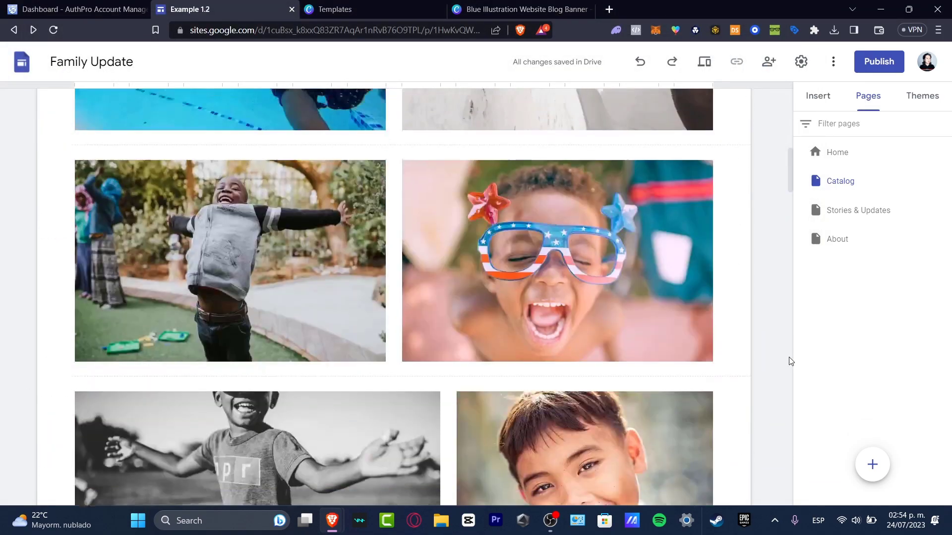
pyautogui.scroll(-20, 790, 360)
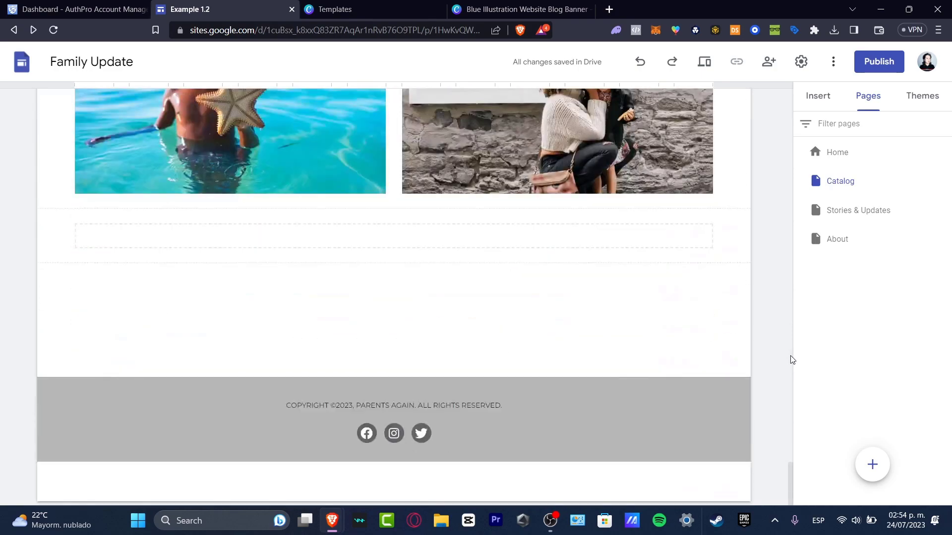
pyautogui.scroll(20, 790, 356)
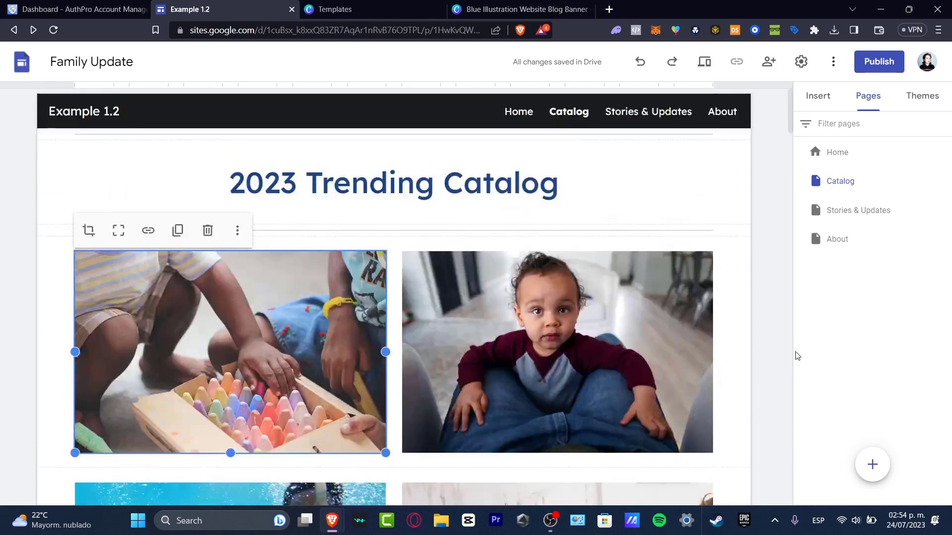
pyautogui.click(757, 237)
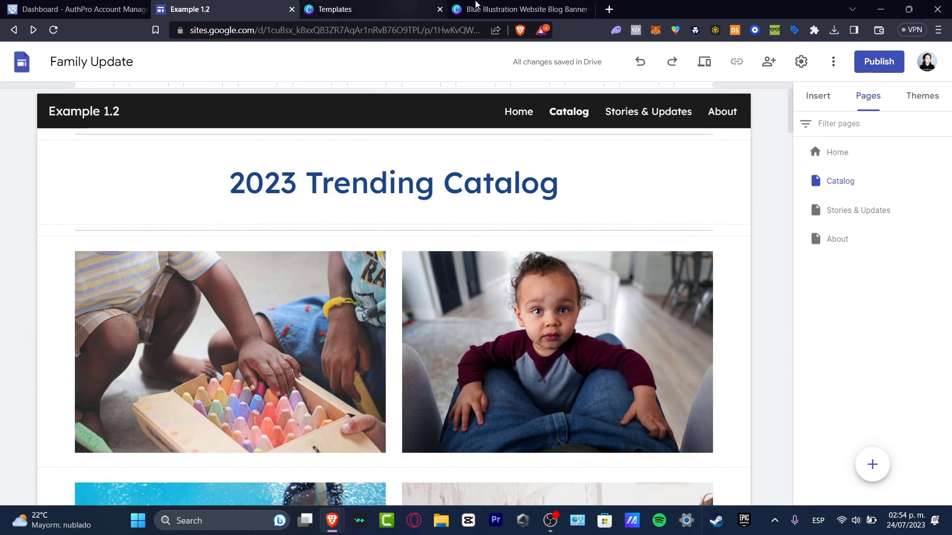
# Step: Search Google Images for 'samsung android phone' in a new tab
pyautogui.click(609, 9)
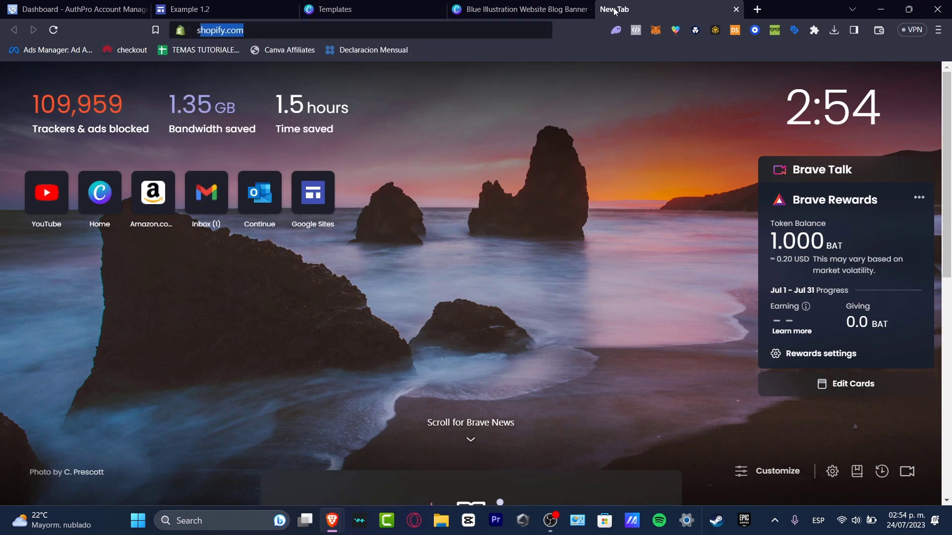
pyautogui.write('samsung android phone')
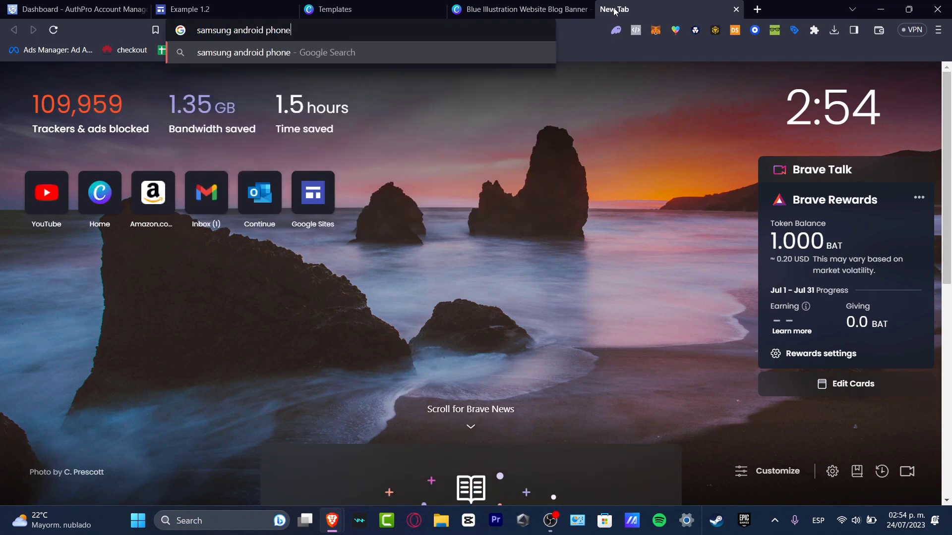
pyautogui.press('Return')
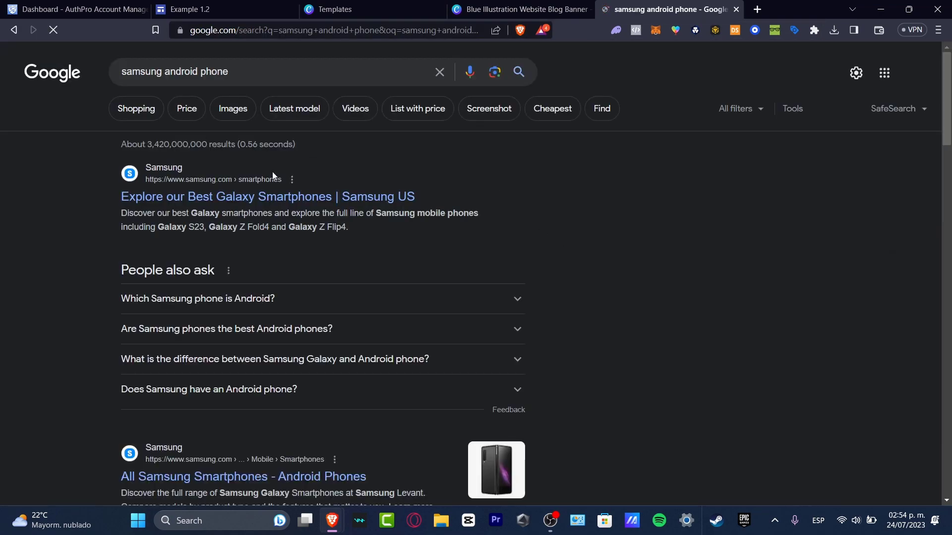
pyautogui.click(233, 109)
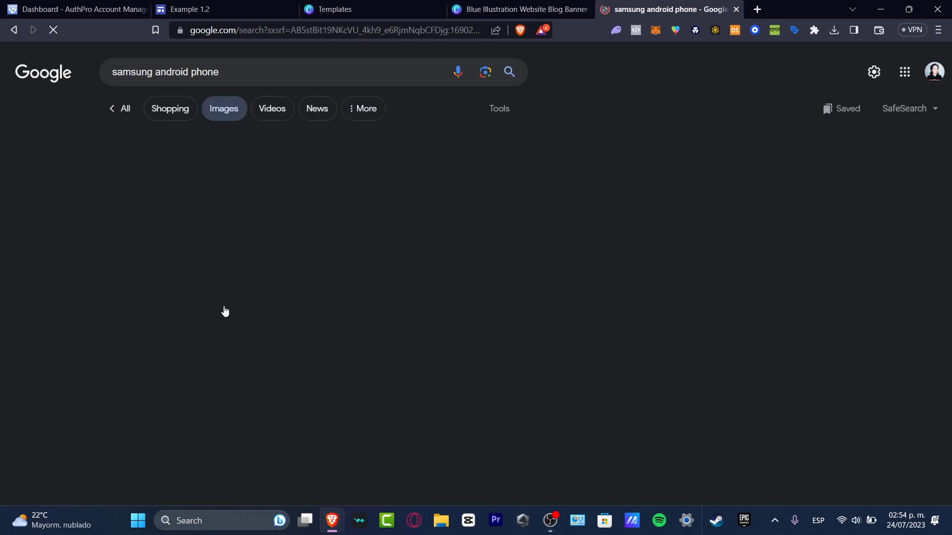
pyautogui.scroll(-4, 338, 275)
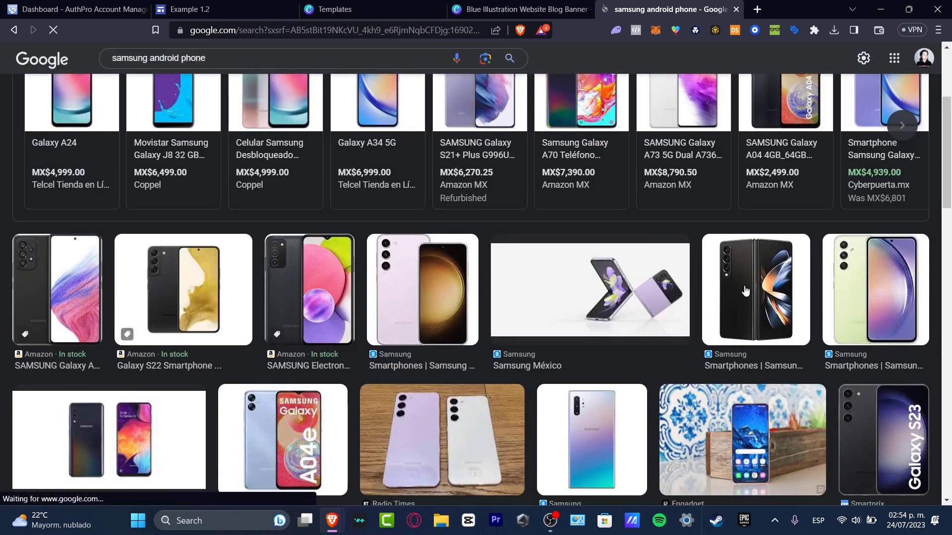
# Step: Preview several phone results and save the two-phone ISEF Galaxy A50 image
pyautogui.click(743, 292)
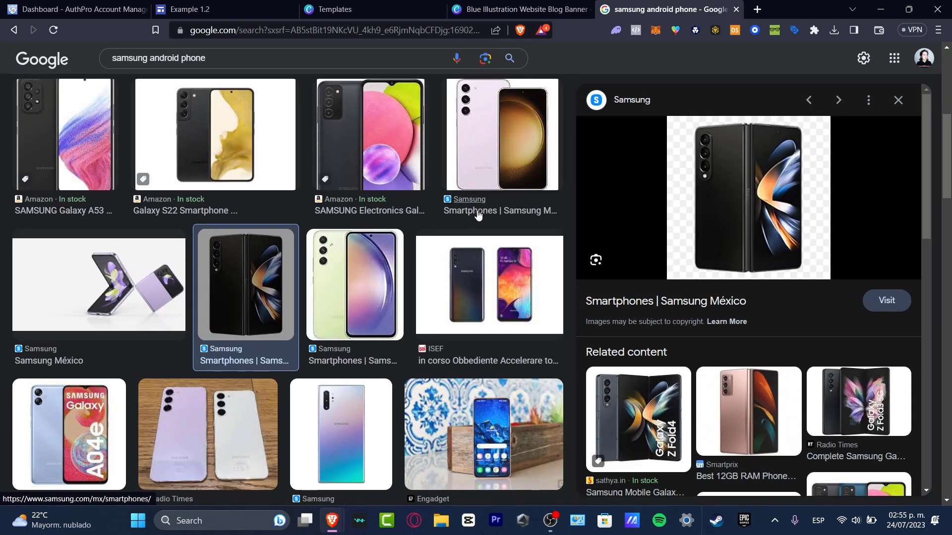
pyautogui.click(382, 289)
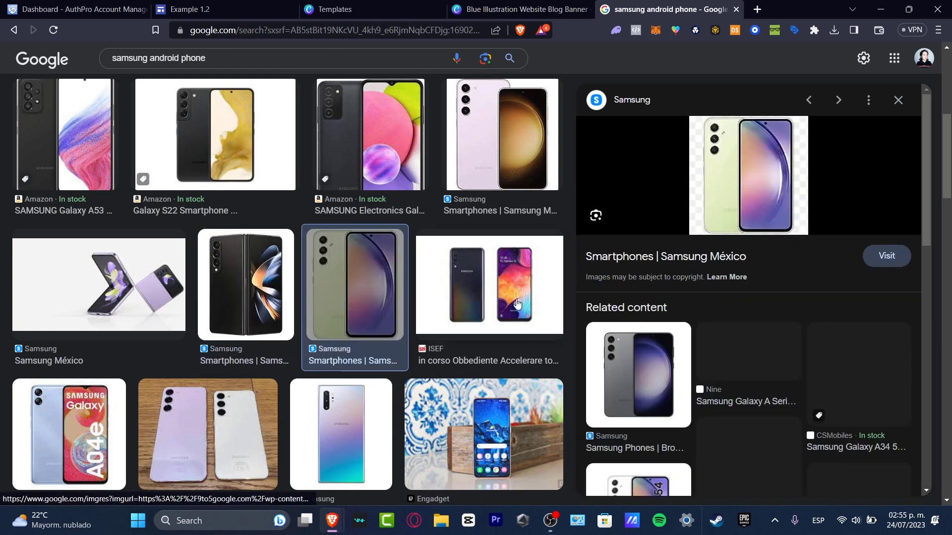
pyautogui.click(484, 300)
pyautogui.rightClick(776, 225)
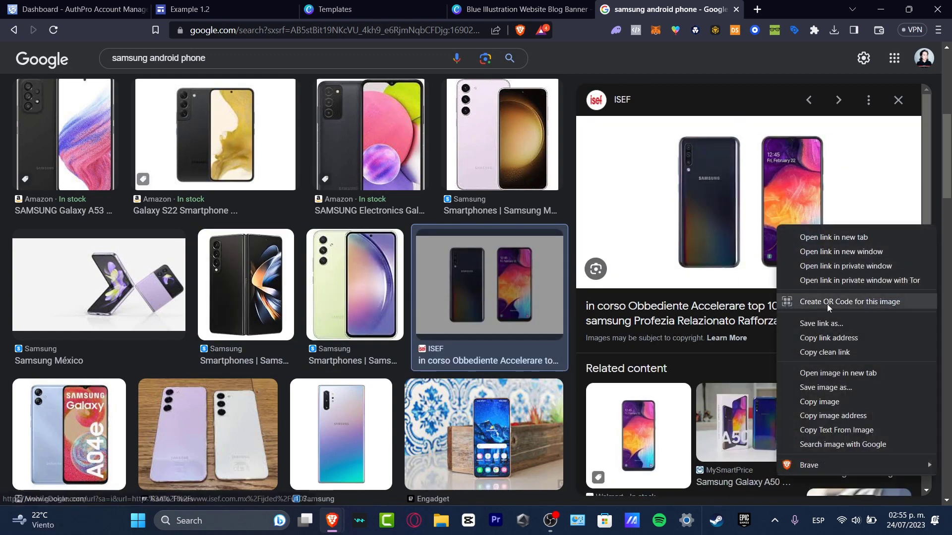
pyautogui.click(849, 387)
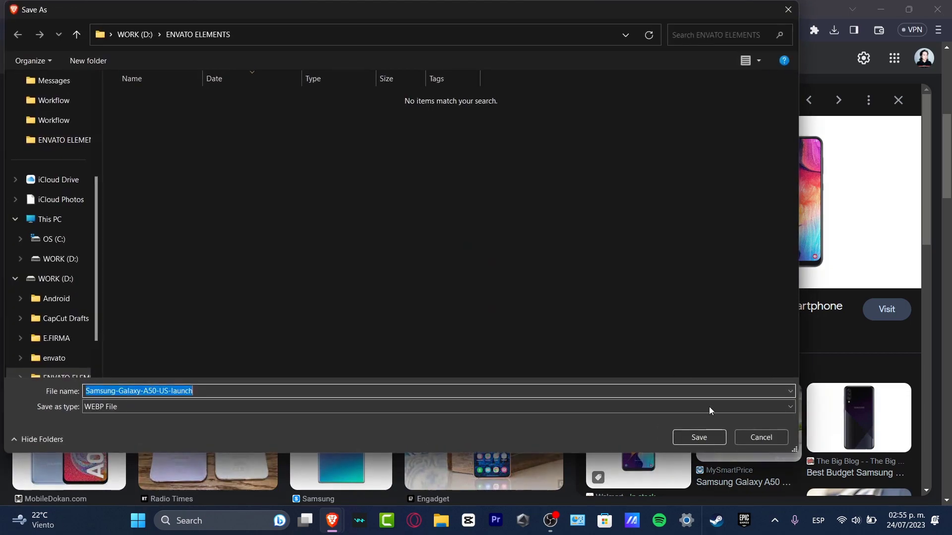
pyautogui.click(715, 437)
pyautogui.rightClick(785, 228)
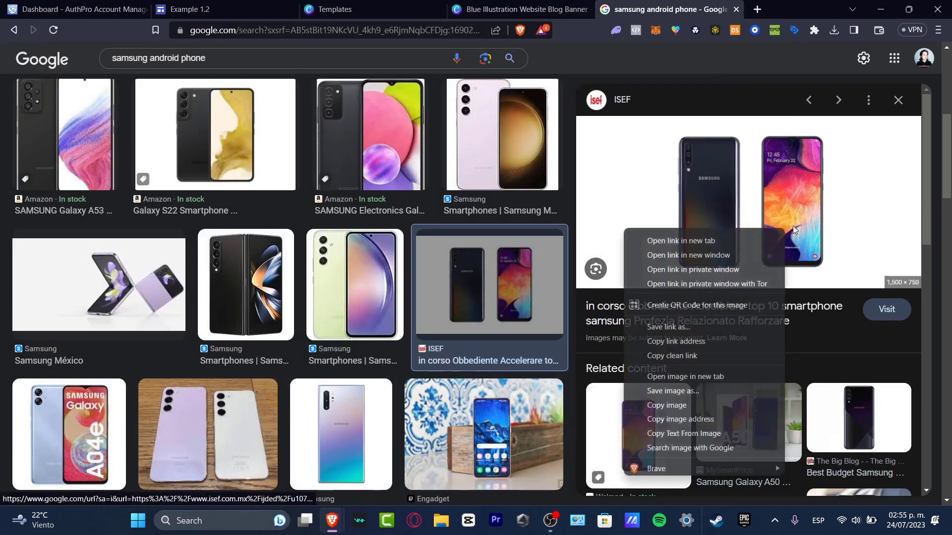
# Step: Copy the Galaxy A50 image address and replace the Catalog's chalk photo with it by link
pyautogui.click(737, 415)
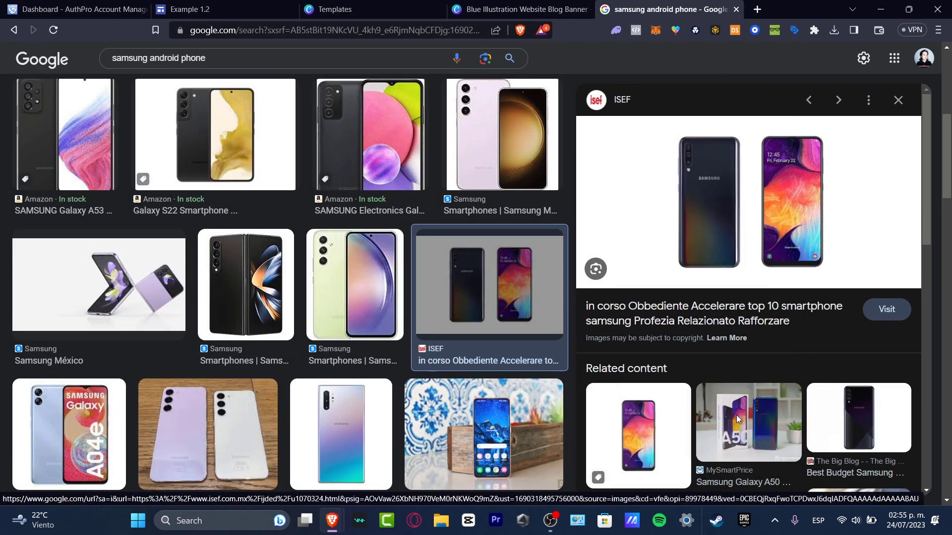
pyautogui.click(213, 5)
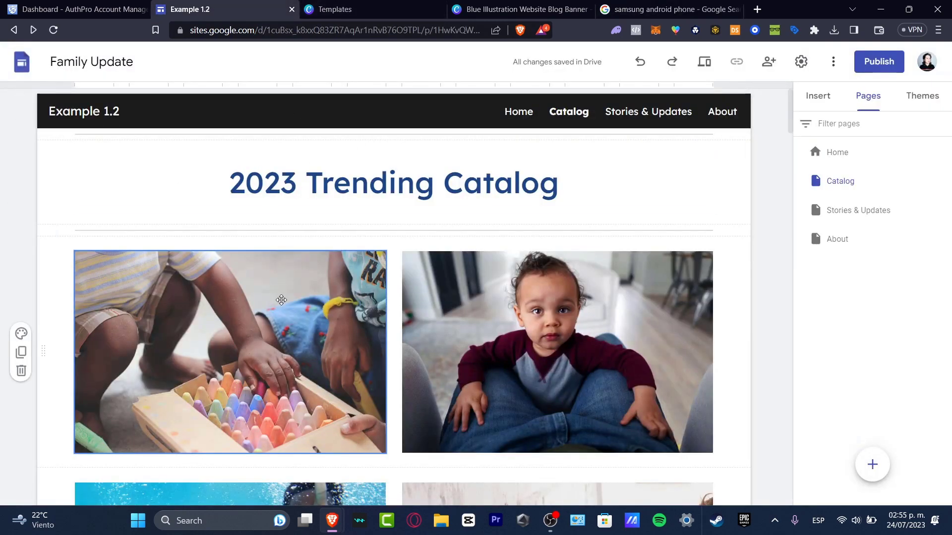
pyautogui.click(248, 260)
pyautogui.click(237, 231)
pyautogui.moveTo(303, 266)
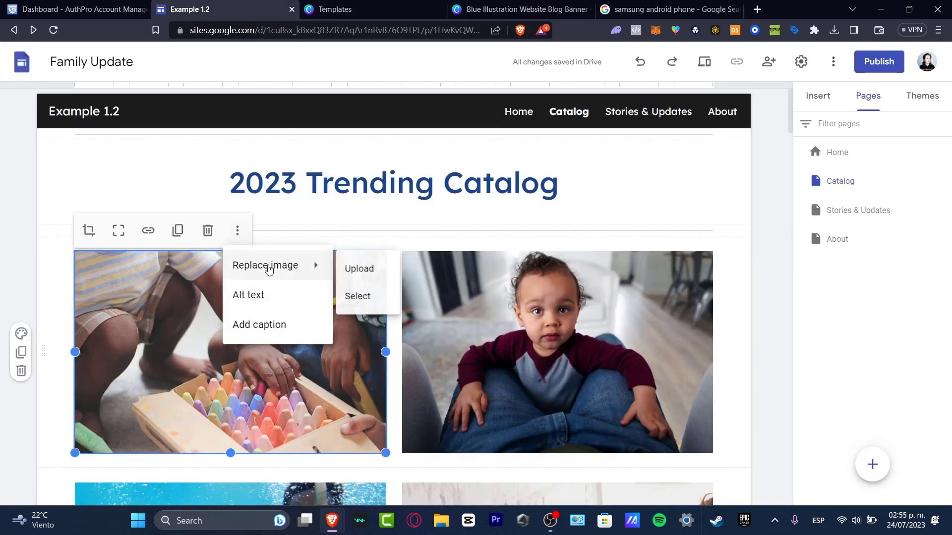
pyautogui.click(368, 303)
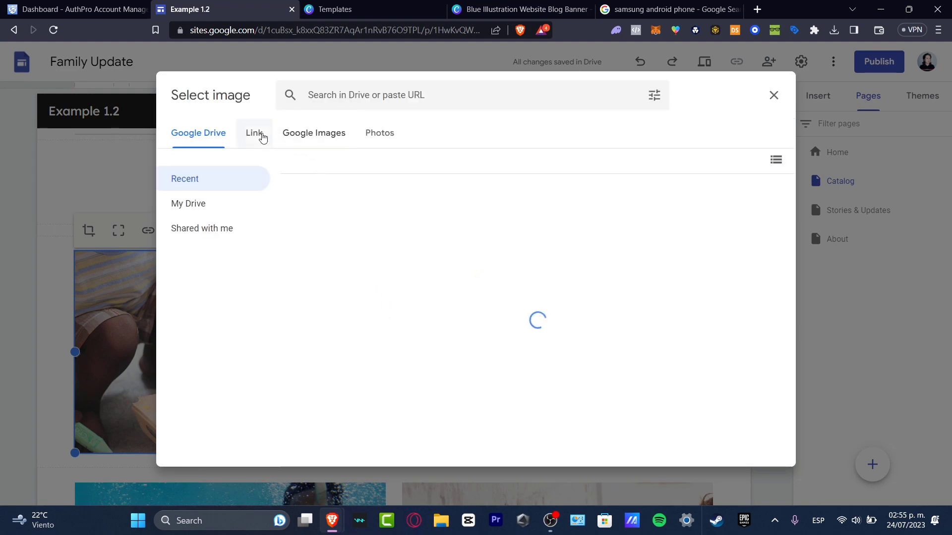
pyautogui.click(257, 135)
pyautogui.click(452, 207)
pyautogui.hotkey('ctrl', 'v')
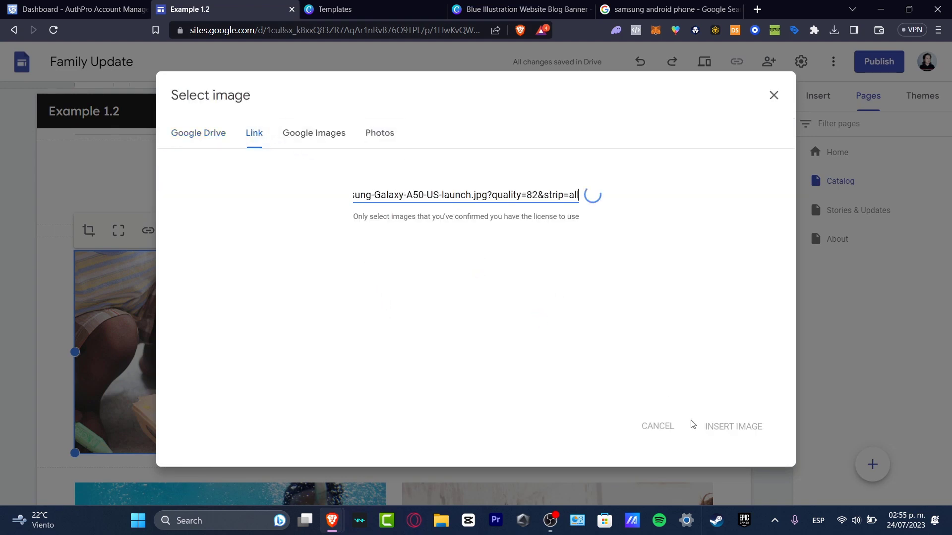
pyautogui.click(736, 427)
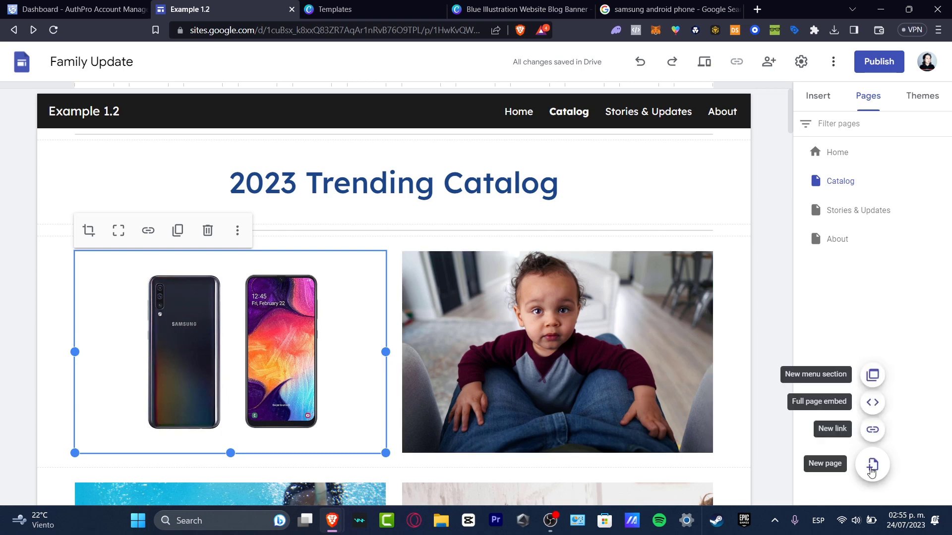
# Step: Create a new page called 'Buy Samsung' and show the Insert panel
pyautogui.click(863, 470)
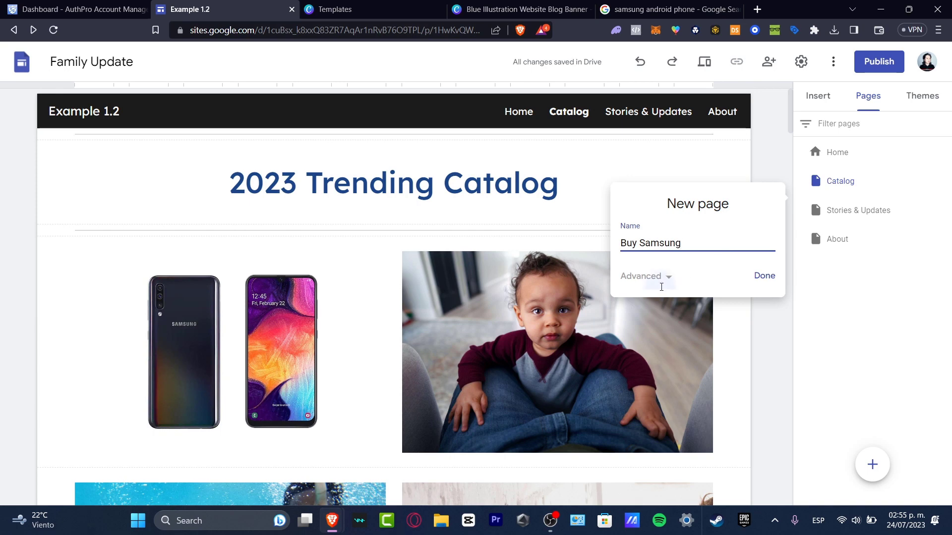
pyautogui.click(662, 279)
pyautogui.click(766, 321)
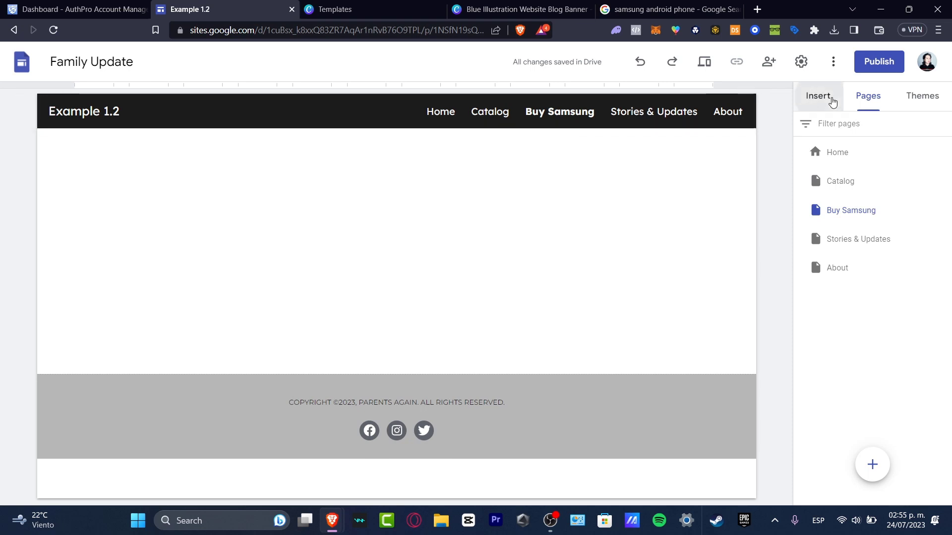
pyautogui.click(817, 98)
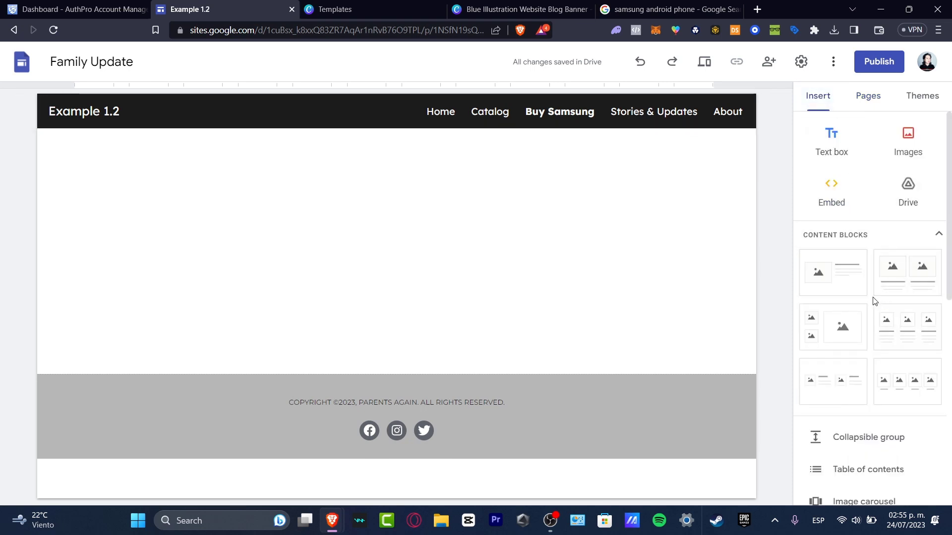
# Step: Add an image-and-text block and a table of contents, moving the contents below the block
pyautogui.click(848, 288)
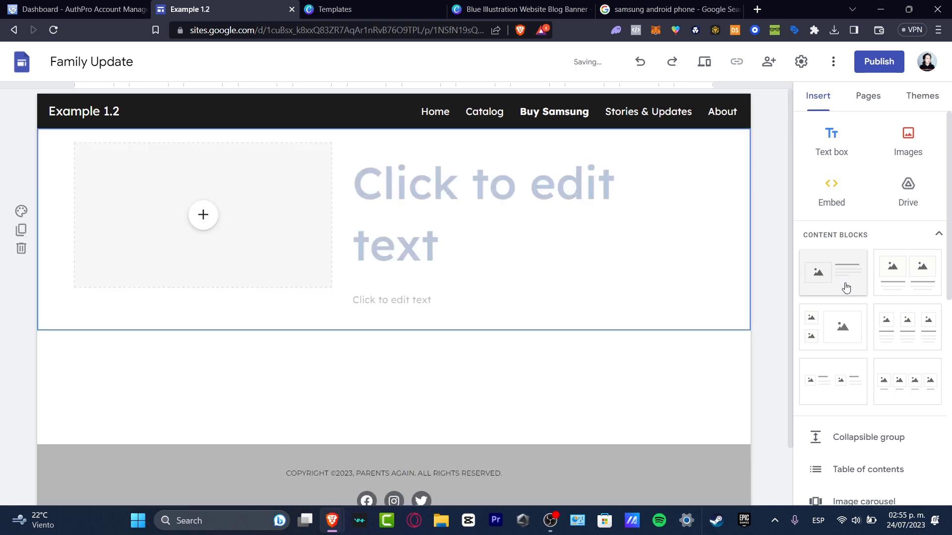
pyautogui.click(867, 470)
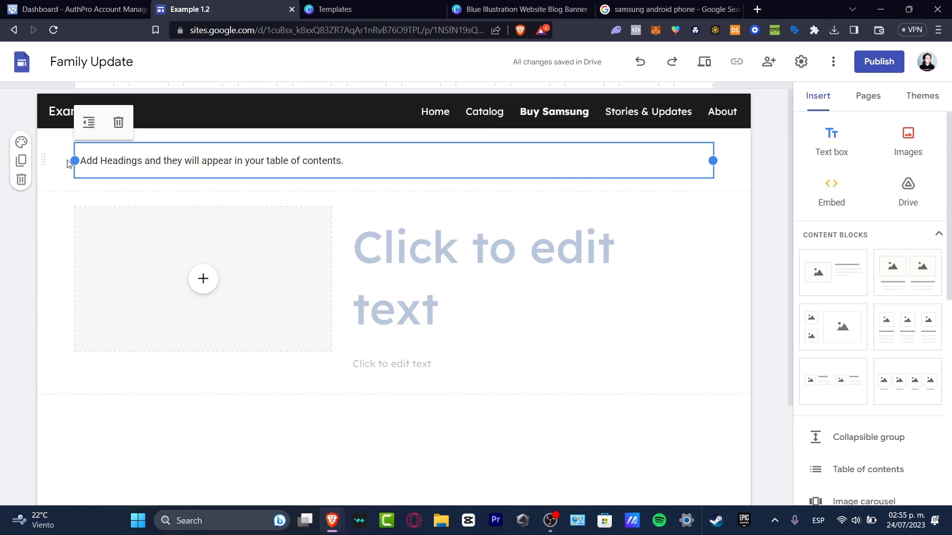
pyautogui.moveTo(46, 160); pyautogui.dragTo(62, 359)
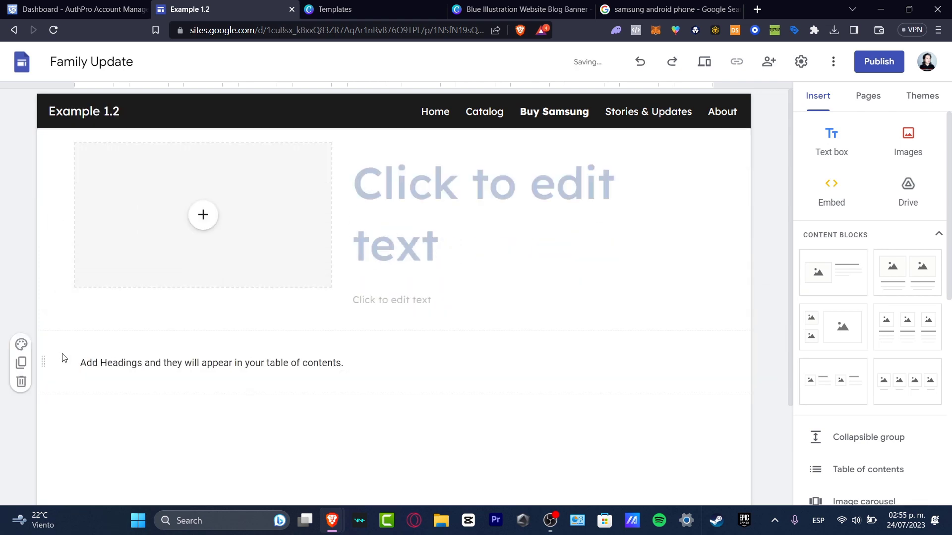
# Step: Title the block 'Samsung Android'
pyautogui.click(440, 192)
pyautogui.write('Samsung')
pyautogui.press('BackSpace')
pyautogui.press('BackSpace')
pyautogui.press('BackSpace')
pyautogui.press('BackSpace')
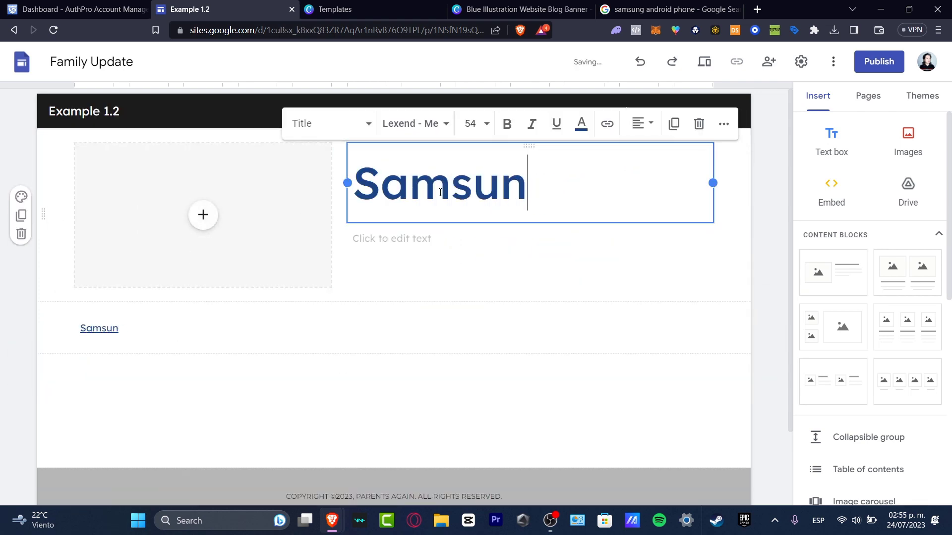
pyautogui.write('sung Aon')
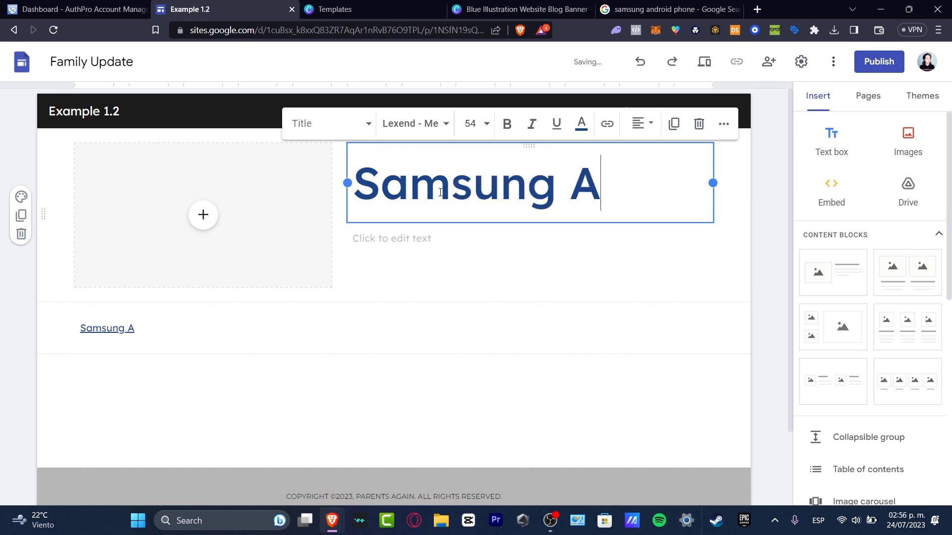
pyautogui.press('BackSpace')
pyautogui.press('BackSpace')
pyautogui.write('ndo')
pyautogui.press('BackSpace')
pyautogui.write('o')
pyautogui.press('BackSpace')
pyautogui.write('roid')
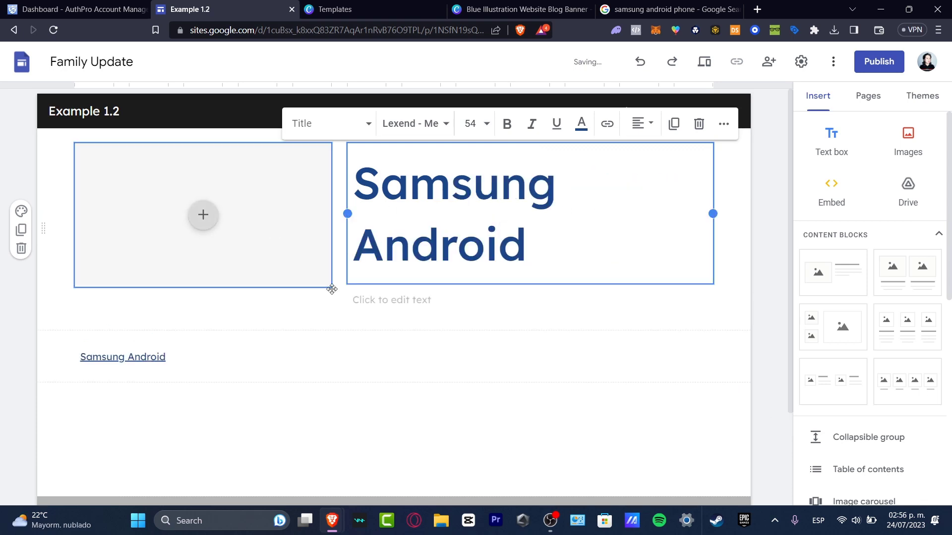
# Step: Add the description 'Full details down below' and bring up the empty image placeholder's insert menu
pyautogui.click(448, 300)
pyautogui.write('Full details down below')
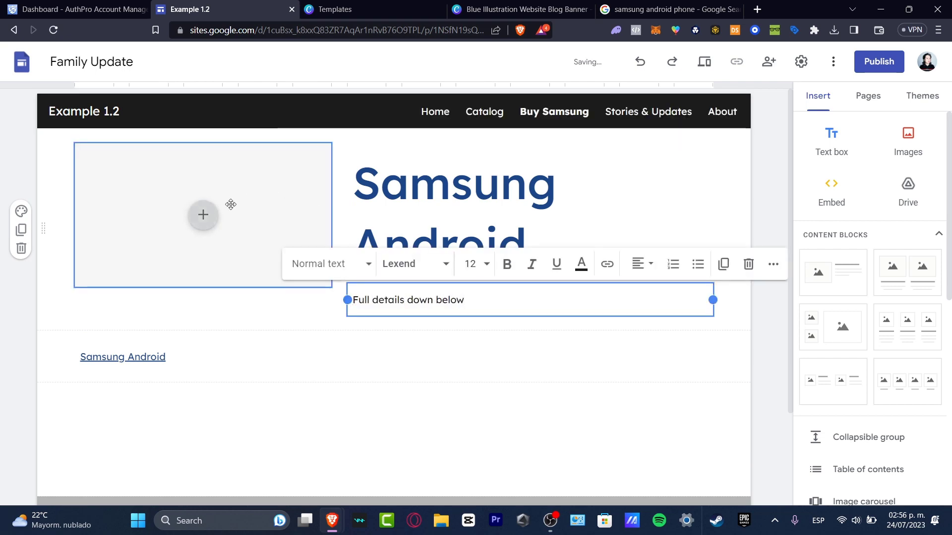
pyautogui.click(231, 204)
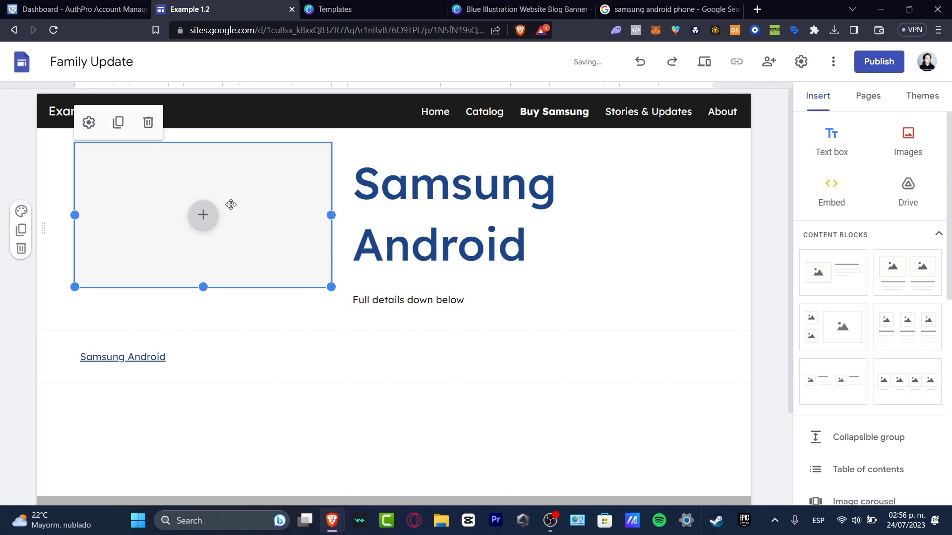
pyautogui.click(203, 214)
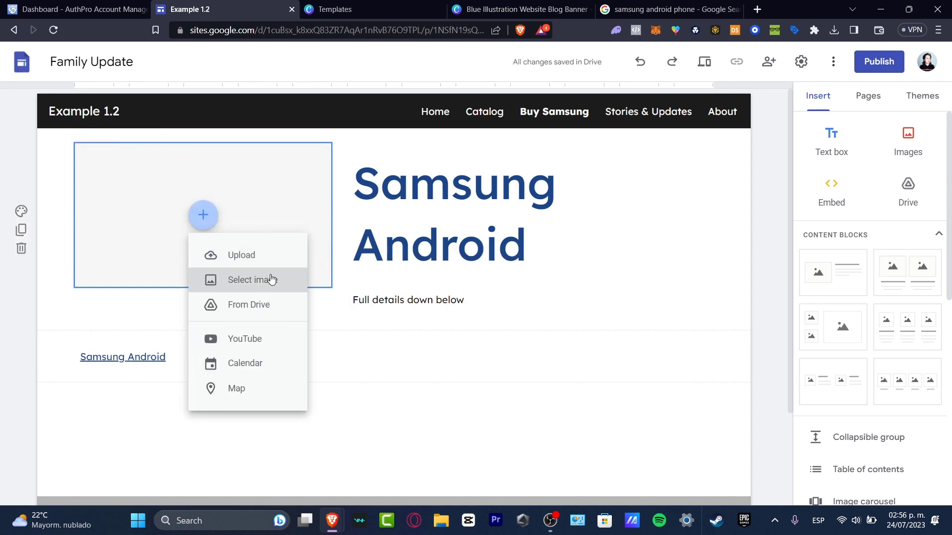
# Step: Fill the placeholder with the pasted Galaxy A50 image link, enlarge it, and add a collapsible group
pyautogui.click(272, 280)
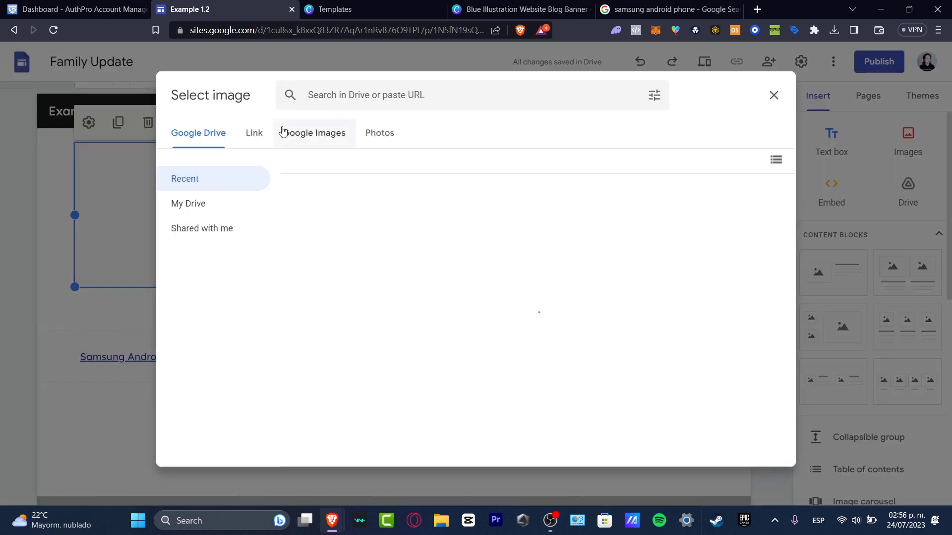
pyautogui.hotkey('ctrl', 'v')
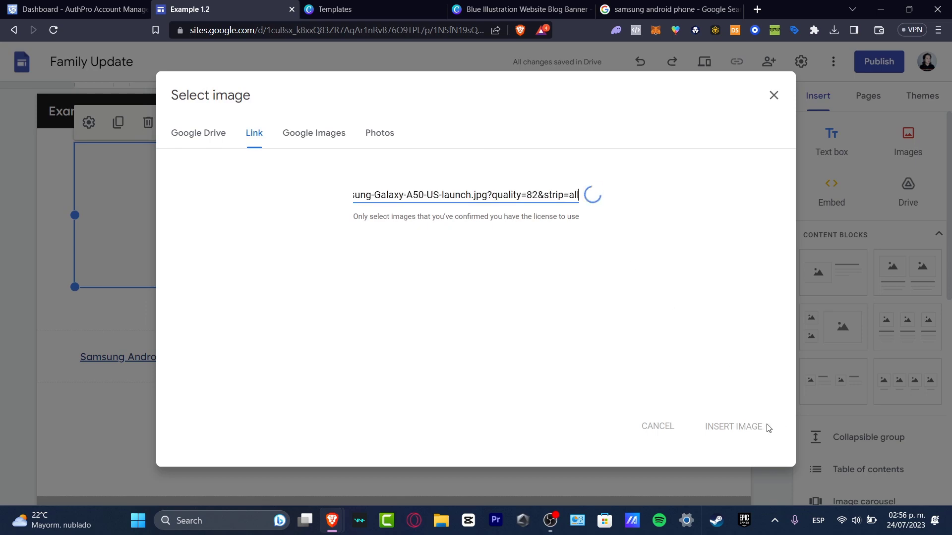
pyautogui.click(734, 426)
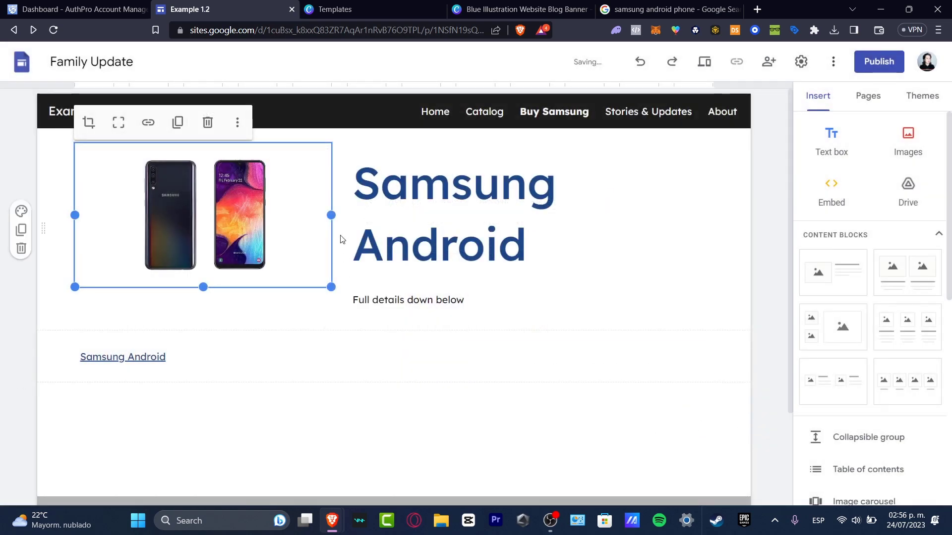
pyautogui.moveTo(202, 288); pyautogui.dragTo(226, 381)
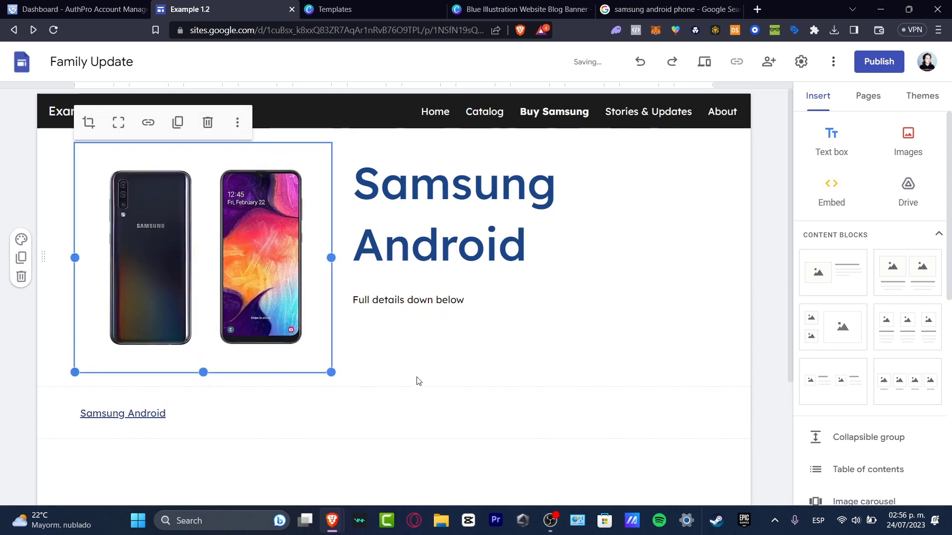
pyautogui.click(793, 436)
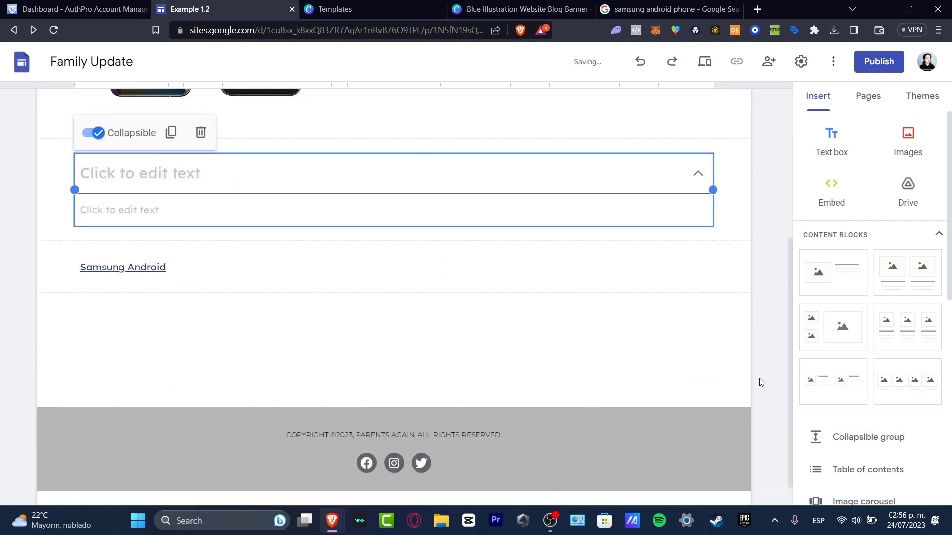
# Step: Add a 'Buy now' button from the Insert panel
pyautogui.scroll(2, 634, 318)
pyautogui.click(753, 368)
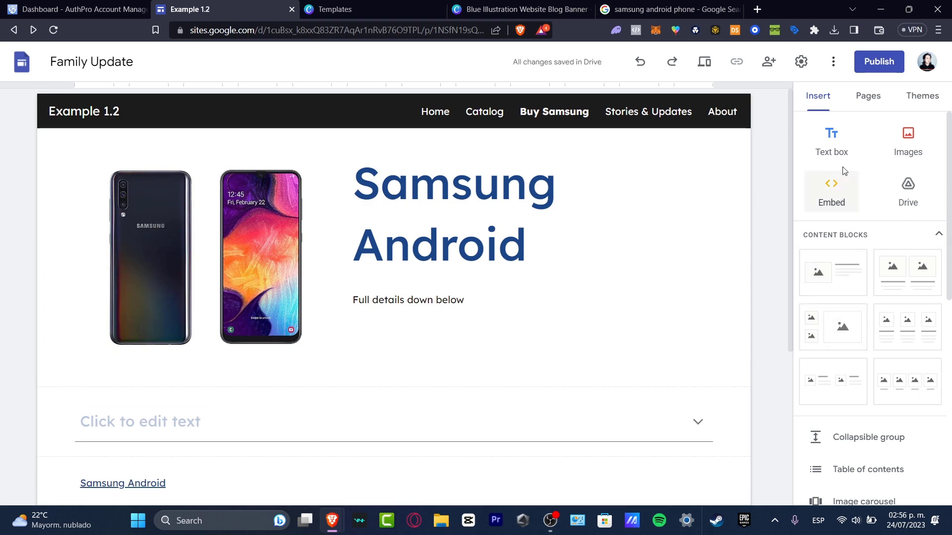
pyautogui.scroll(-8, 860, 268)
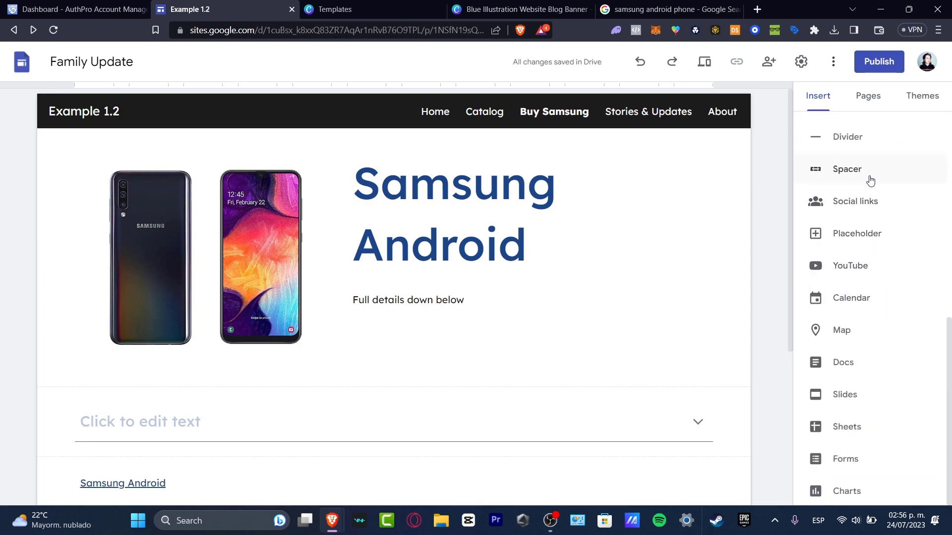
pyautogui.scroll(4, 872, 322)
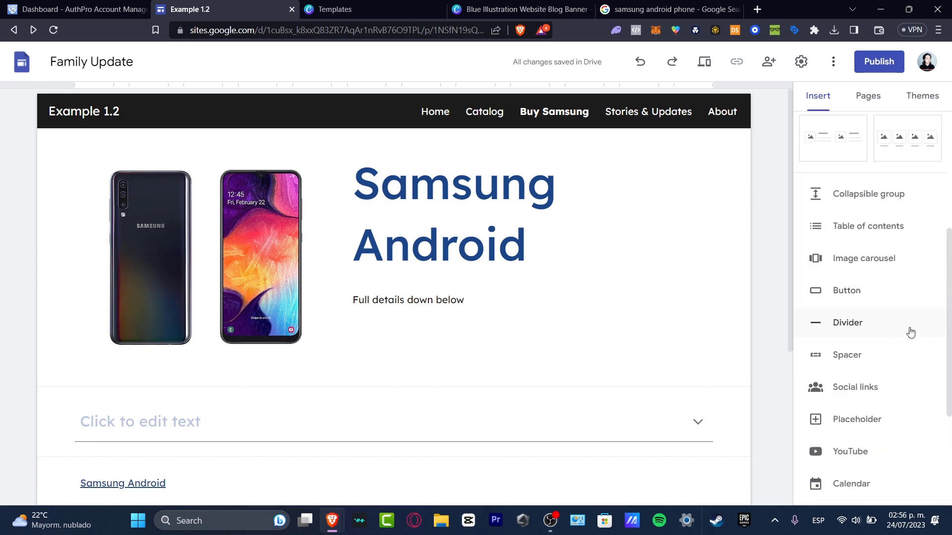
pyautogui.click(870, 295)
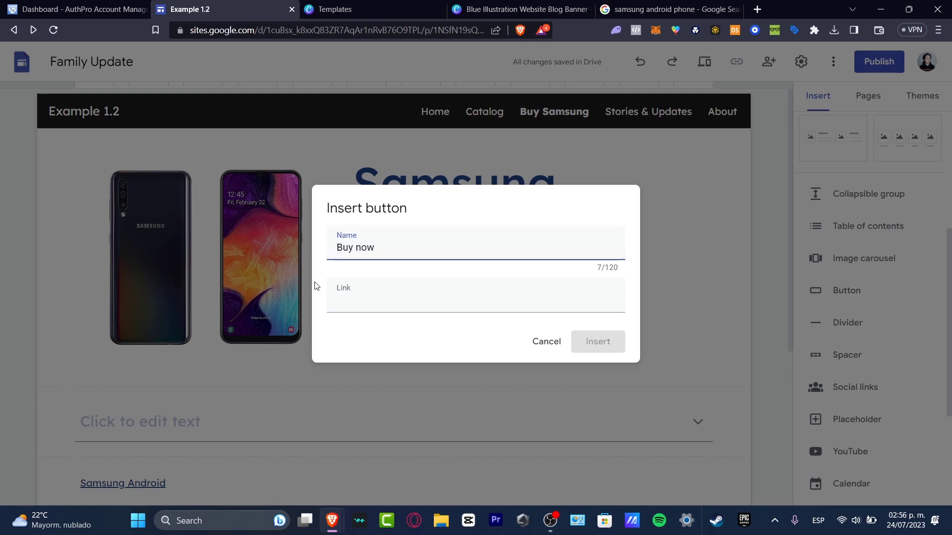
pyautogui.click(399, 302)
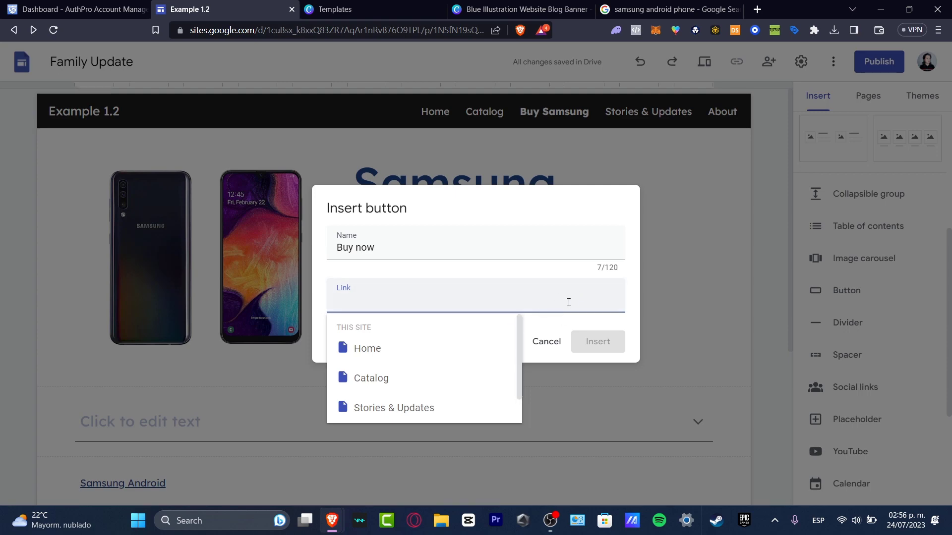
# Step: Link the button to the copied Stripe address (stripe.com/en-mx), insert it, and place it under the text
pyautogui.click(757, 9)
pyautogui.write('strip')
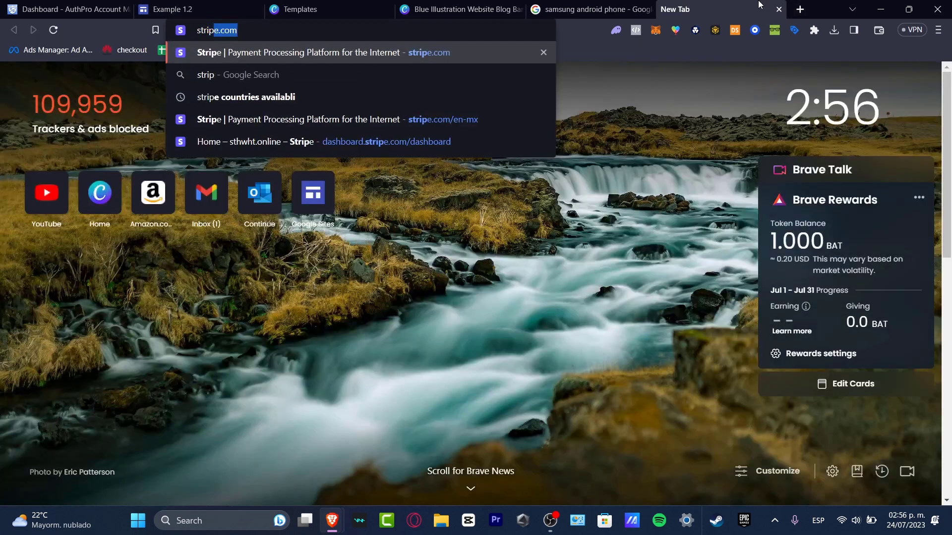
pyautogui.press('Return')
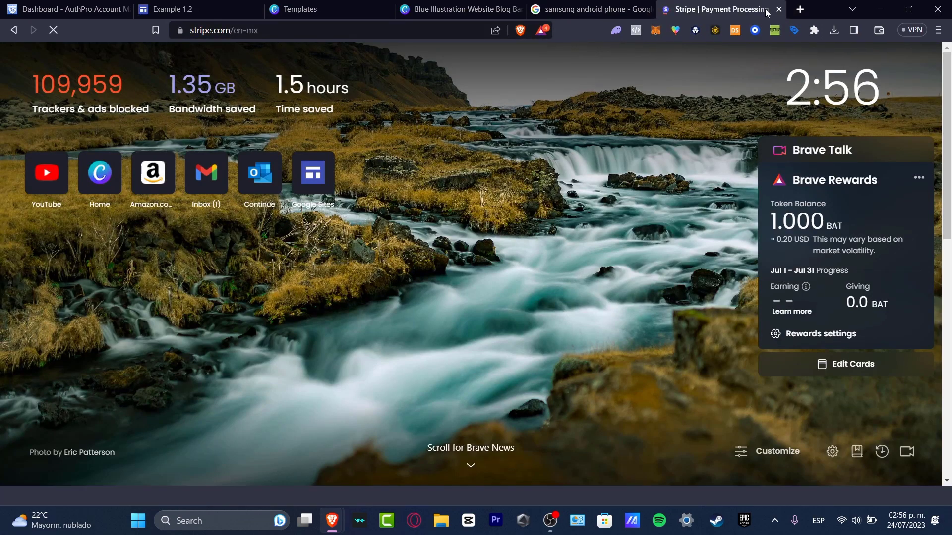
pyautogui.hotkey('ctrl', 'l')
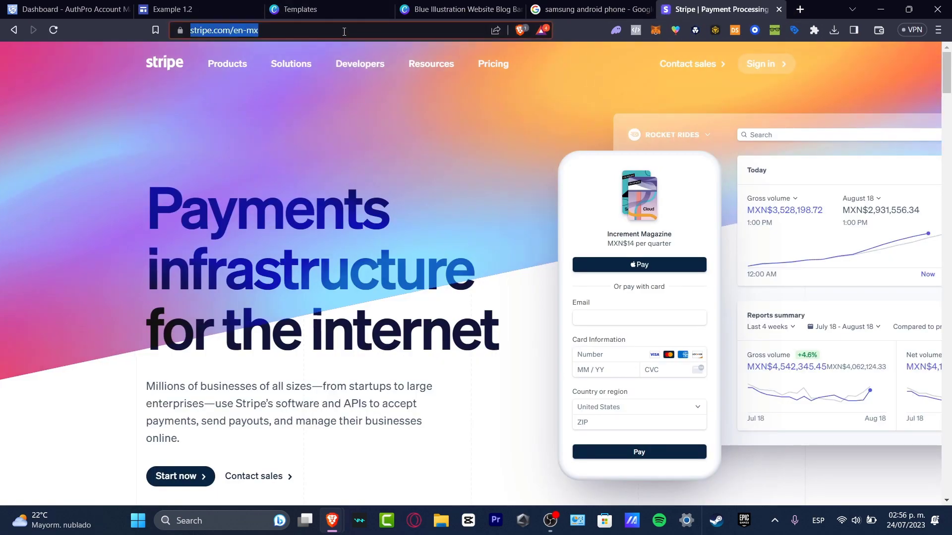
pyautogui.hotkey('ctrl', 'c')
pyautogui.click(171, 9)
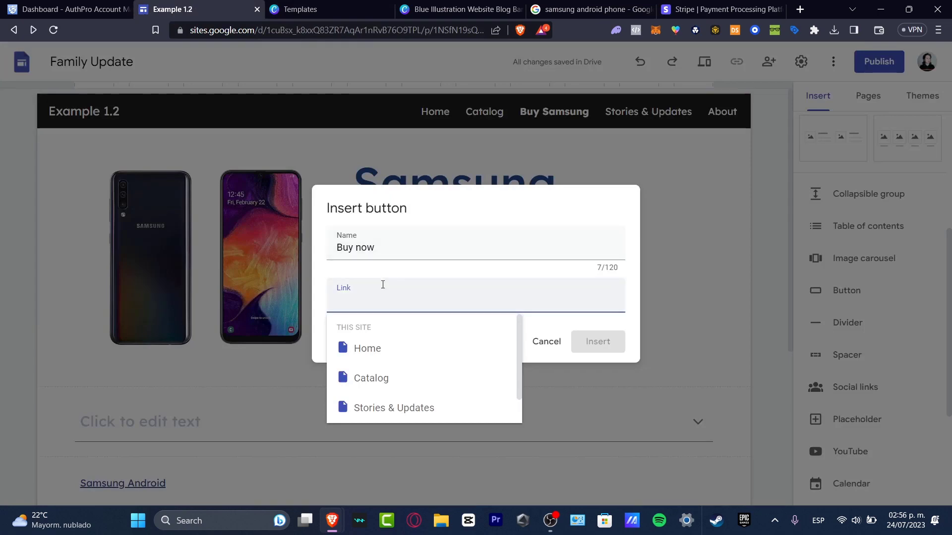
pyautogui.hotkey('ctrl', 'v')
pyautogui.click(614, 343)
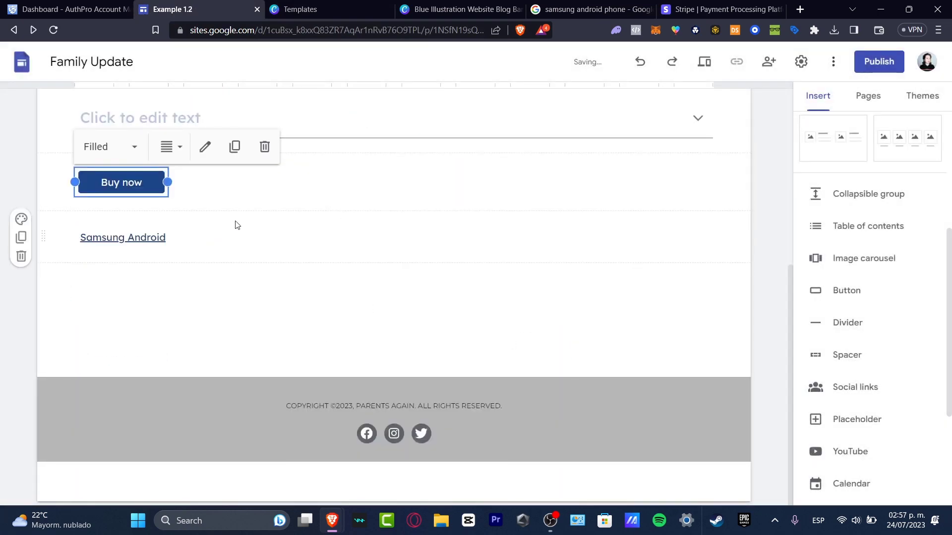
pyautogui.moveTo(135, 185); pyautogui.dragTo(572, 364)
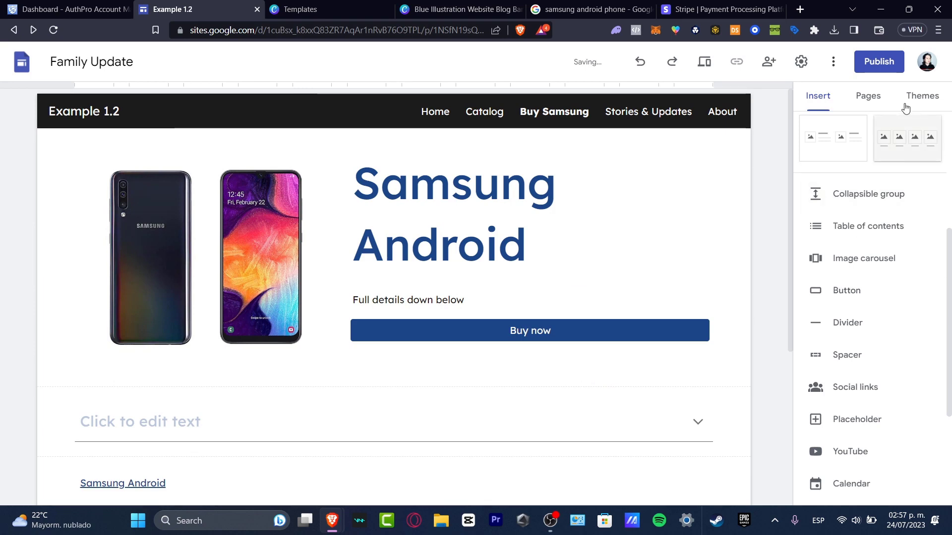
# Step: Publish the site at the web address example-1-2
pyautogui.click(879, 61)
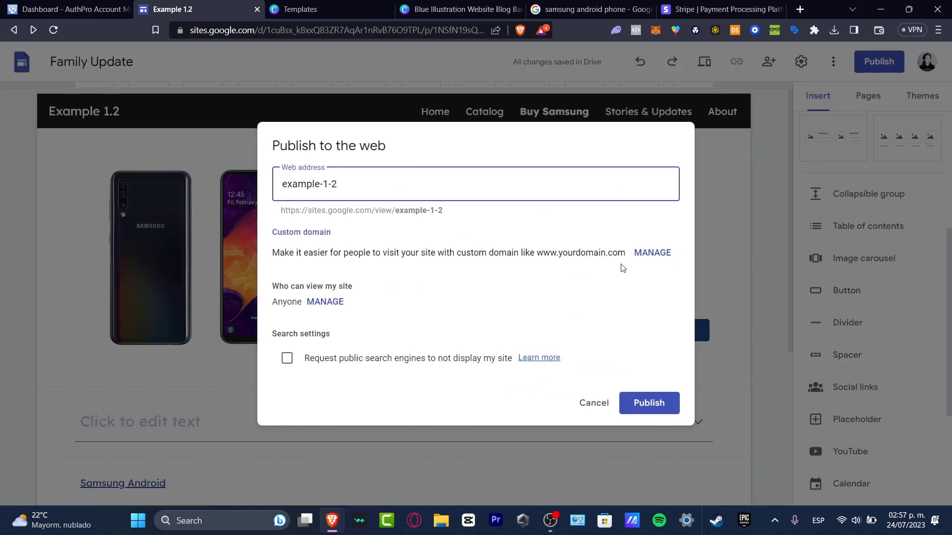
pyautogui.click(665, 410)
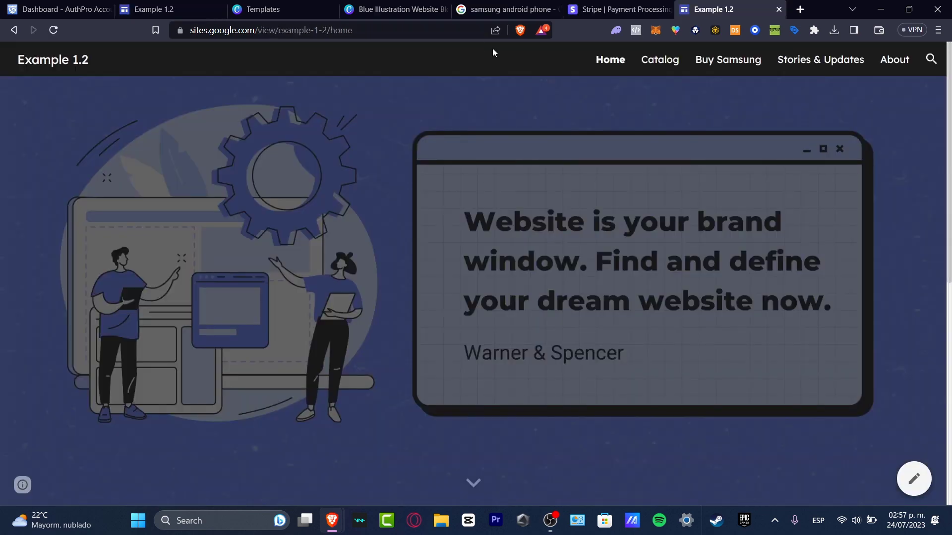
pyautogui.scroll(-10, 662, 346)
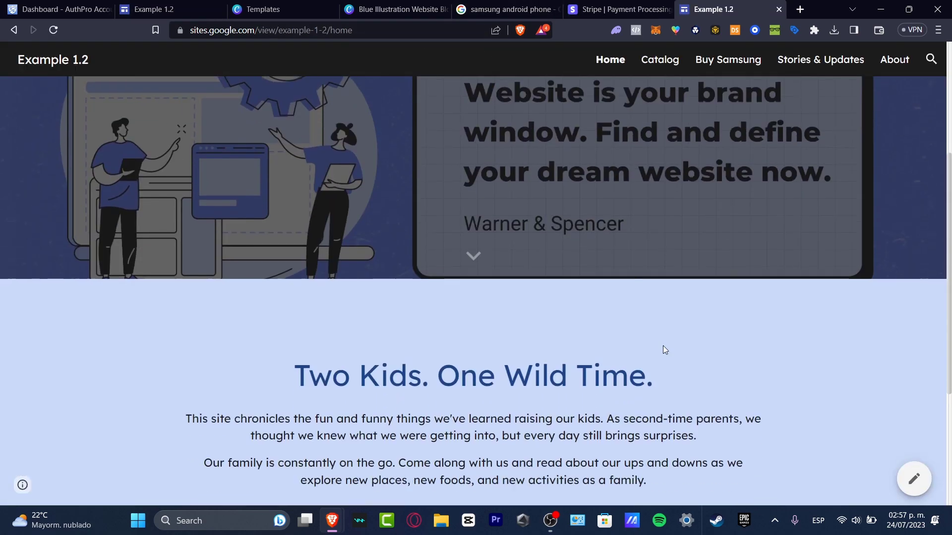
pyautogui.scroll(10, 662, 346)
pyautogui.scroll(-3, 662, 346)
pyautogui.scroll(3, 662, 346)
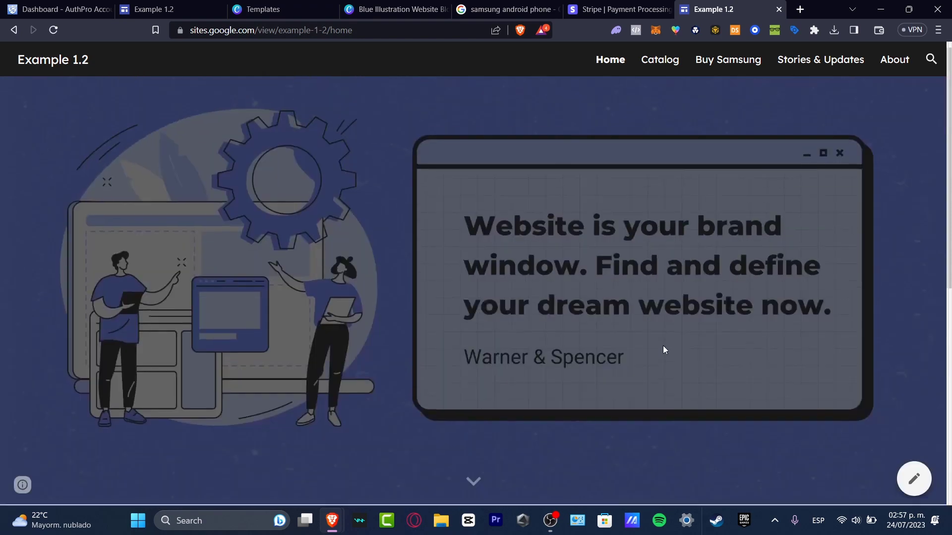
# Step: View the live Catalog page showing the two-phone image
pyautogui.click(675, 59)
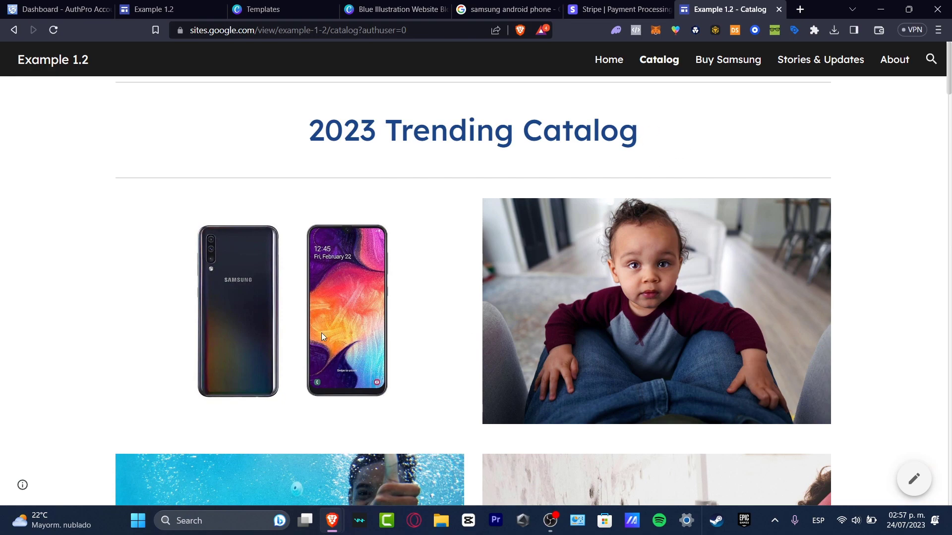
pyautogui.scroll(-20, 558, 274)
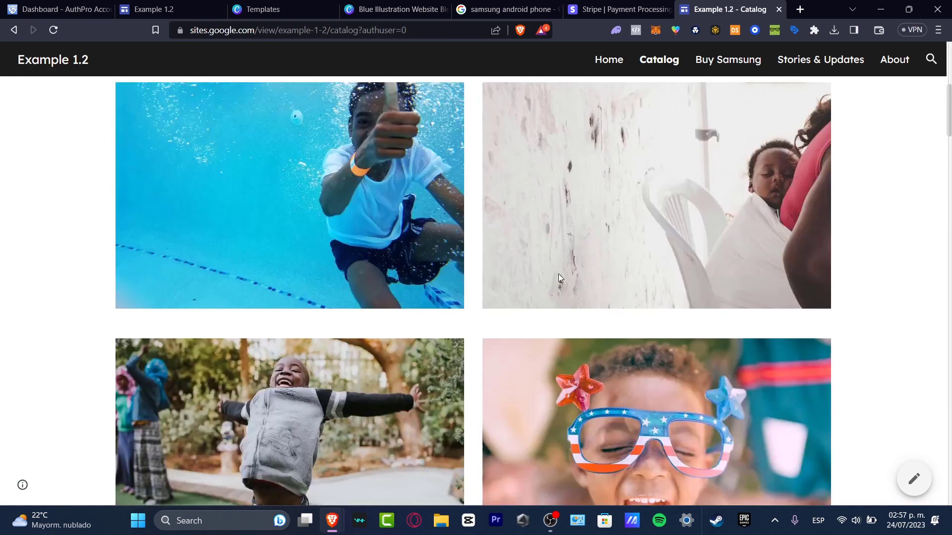
pyautogui.scroll(20, 559, 272)
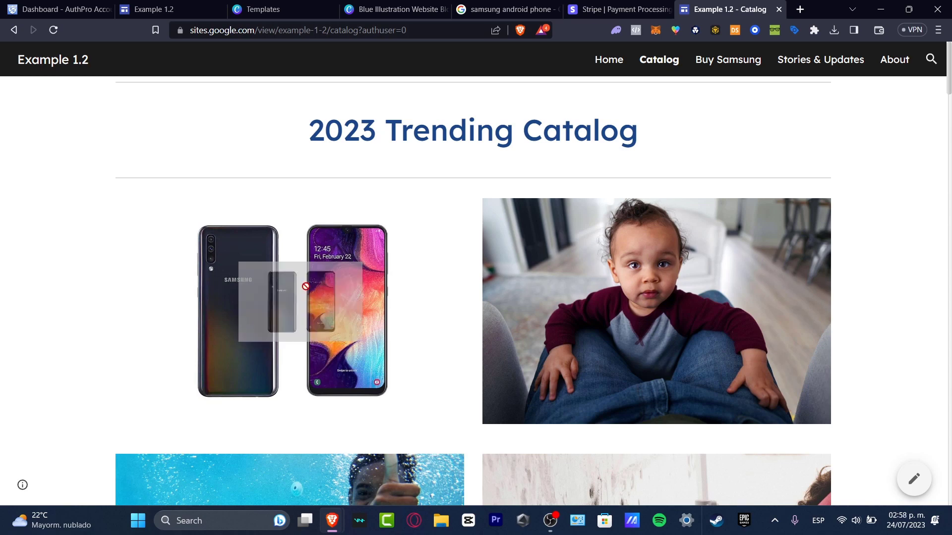
pyautogui.moveTo(322, 330); pyautogui.dragTo(444, 272)
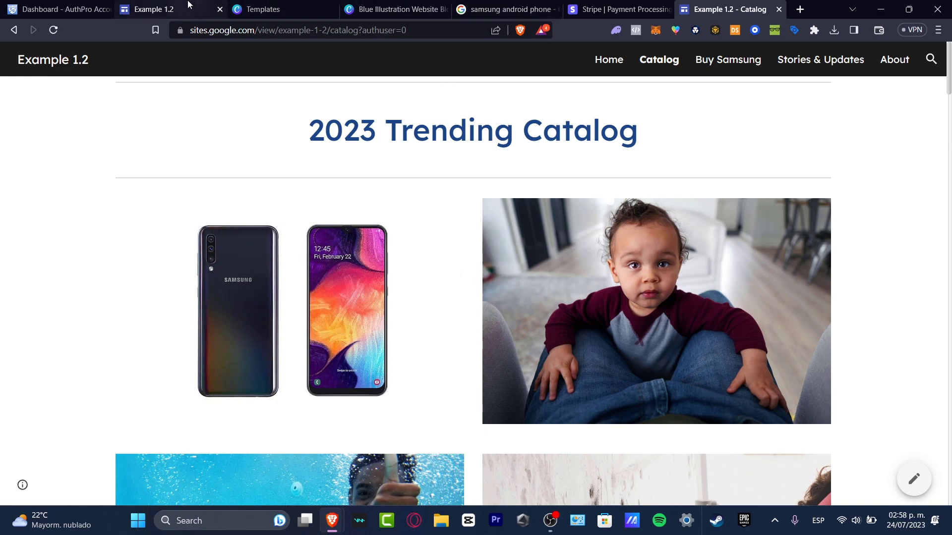
# Step: Link the Catalog's two-phone image to the Buy Samsung page
pyautogui.click(158, 9)
pyautogui.click(490, 113)
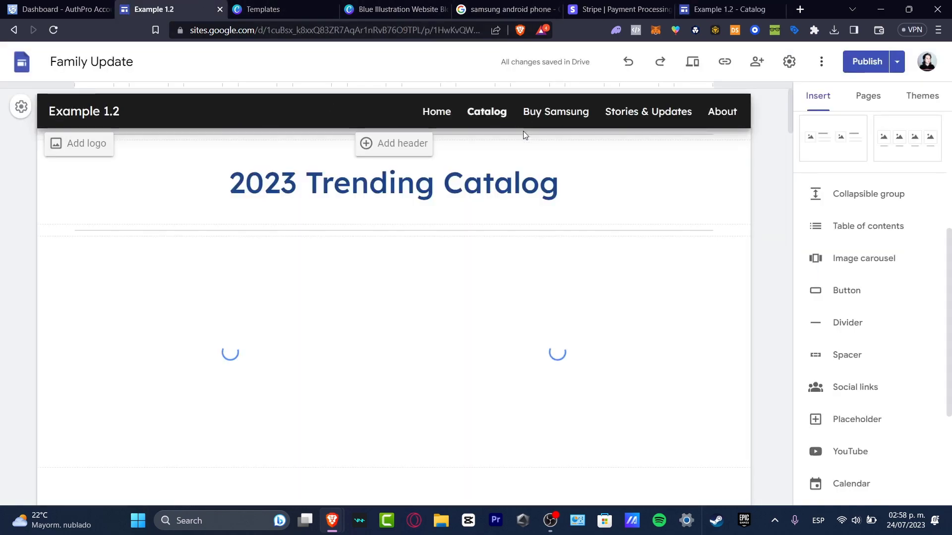
pyautogui.click(226, 339)
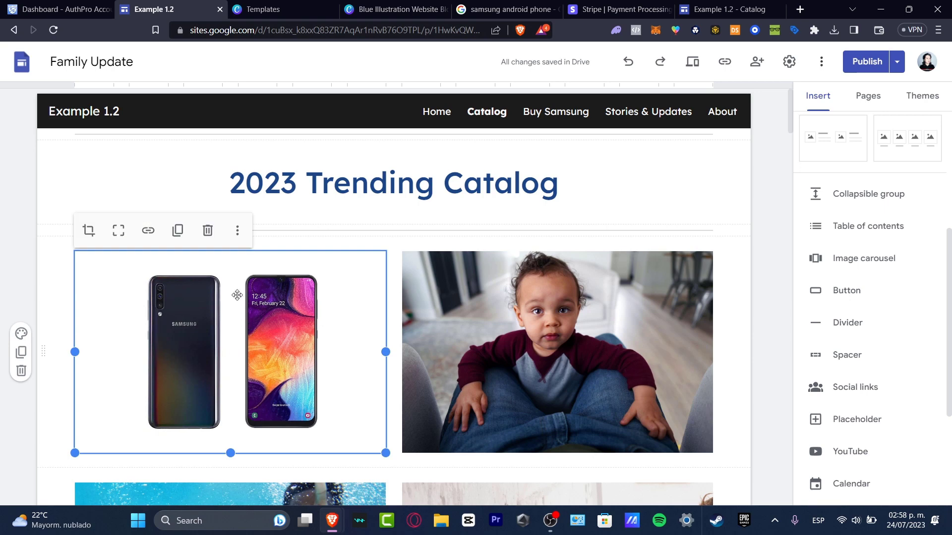
pyautogui.click(151, 237)
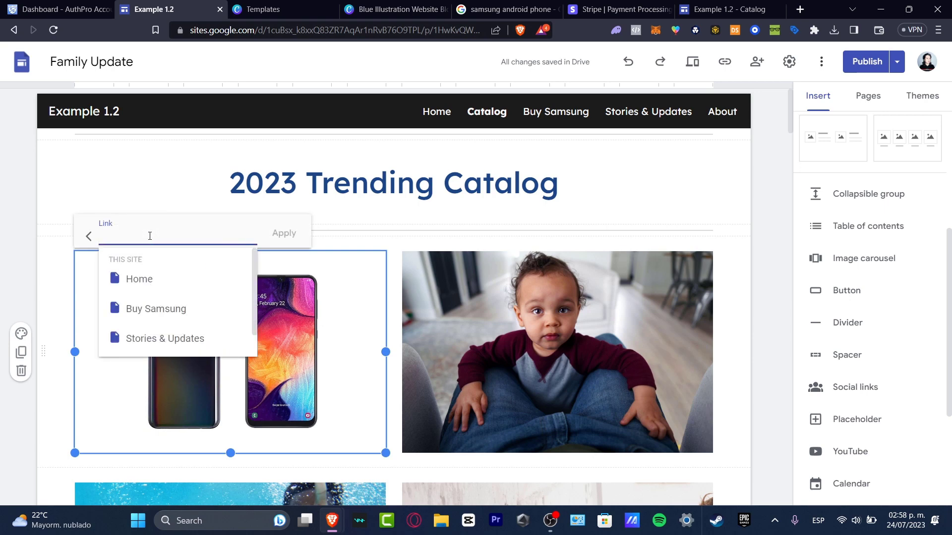
pyautogui.click(174, 306)
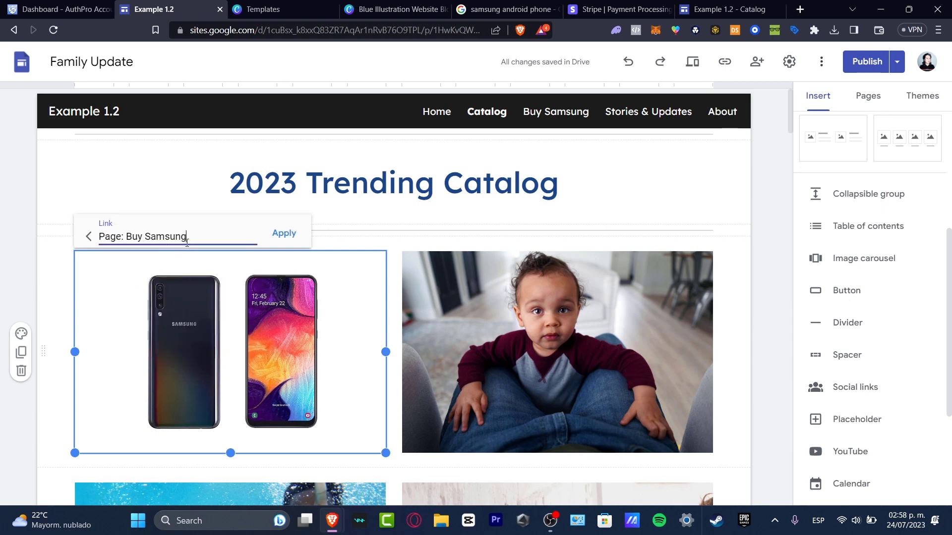
pyautogui.click(290, 244)
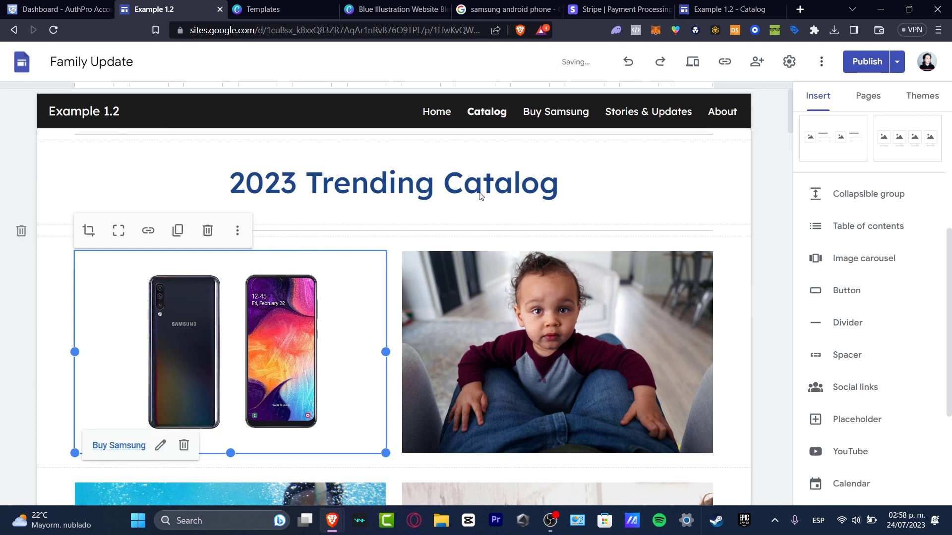
# Step: Republish the site and switch to the live Catalog page
pyautogui.click(863, 59)
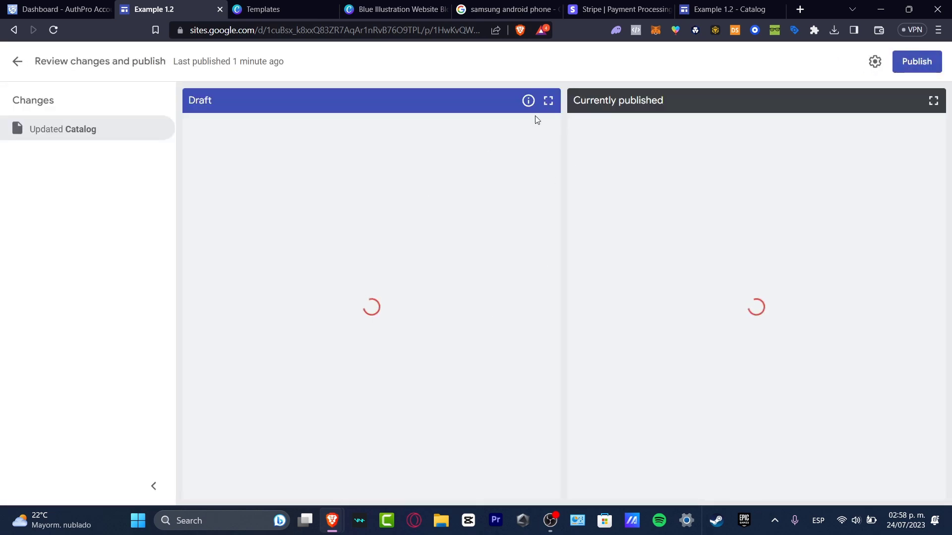
pyautogui.click(920, 64)
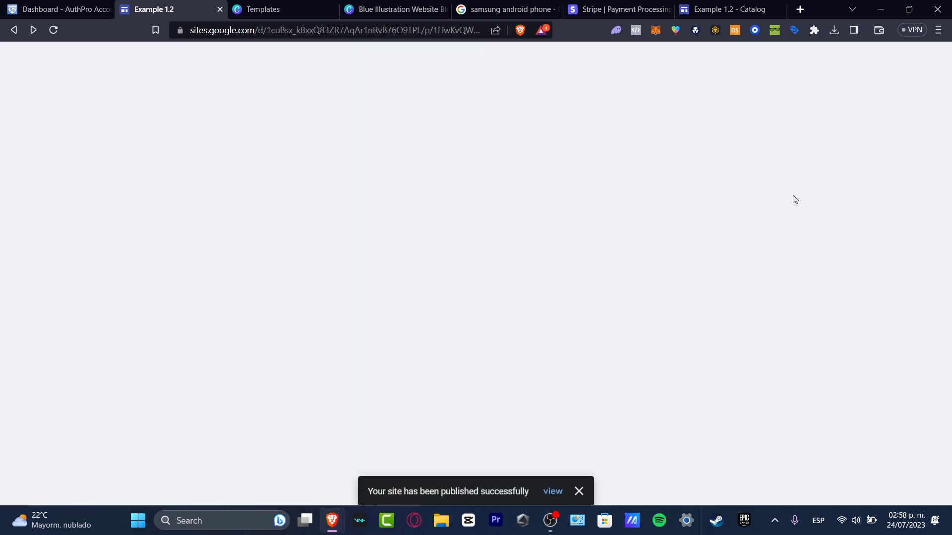
pyautogui.click(578, 492)
pyautogui.click(721, 6)
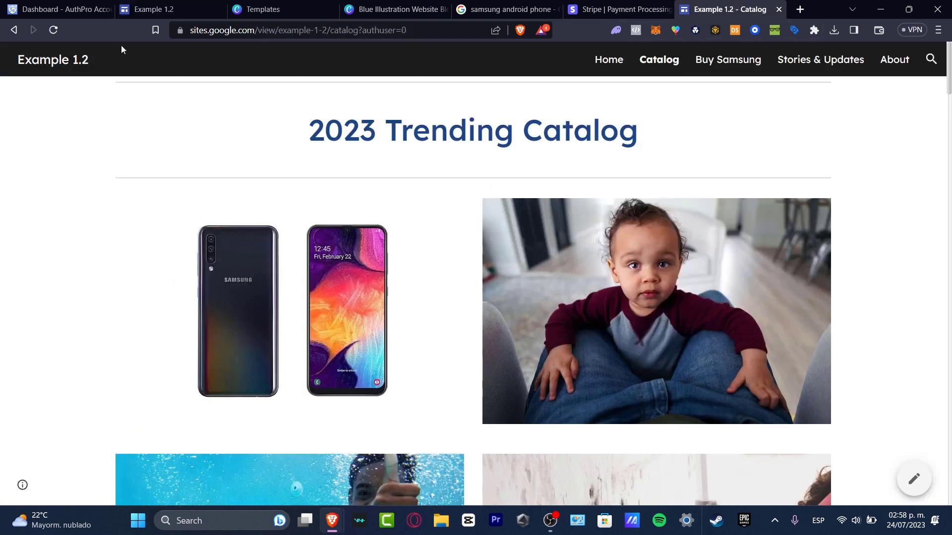
# Step: Reload the live site, confirm the Buy now button opens Stripe, then return to the Example 1.2 editor
pyautogui.click(61, 34)
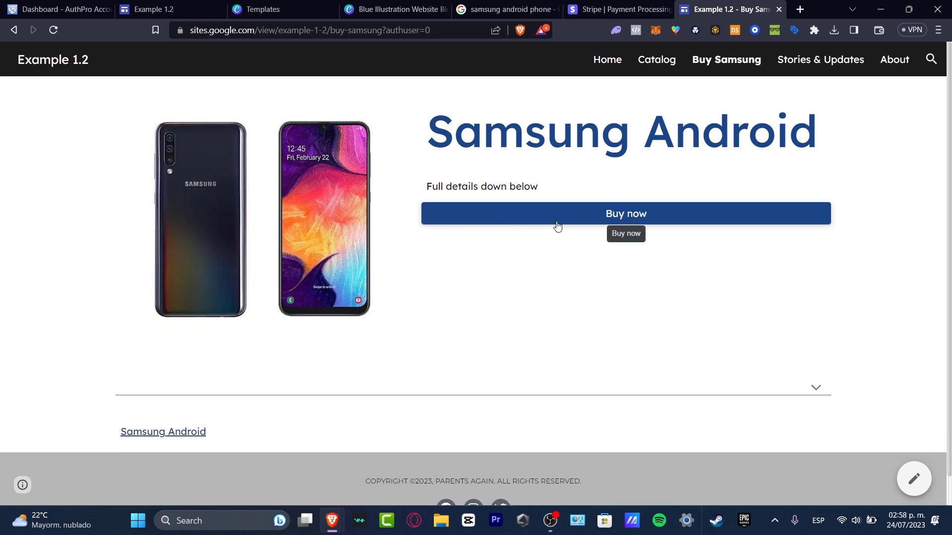
pyautogui.click(659, 214)
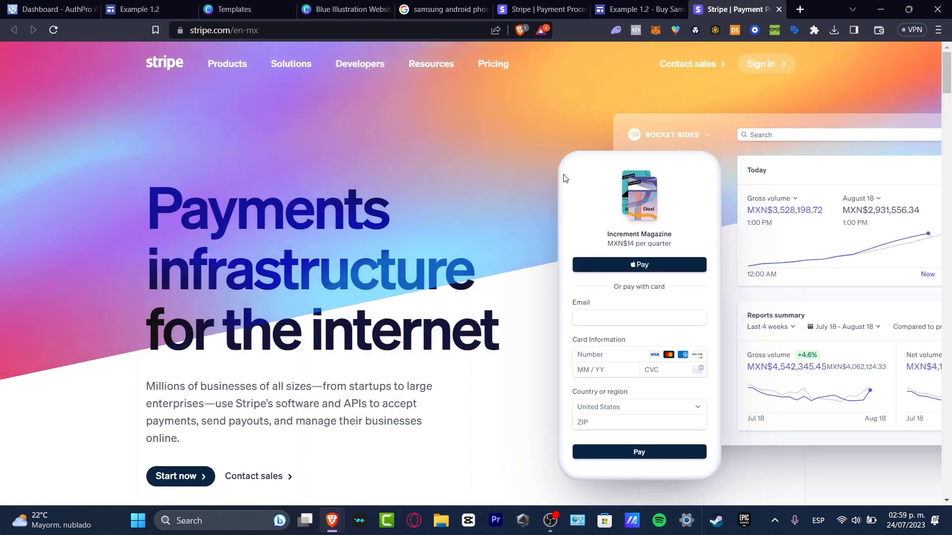
pyautogui.click(637, 9)
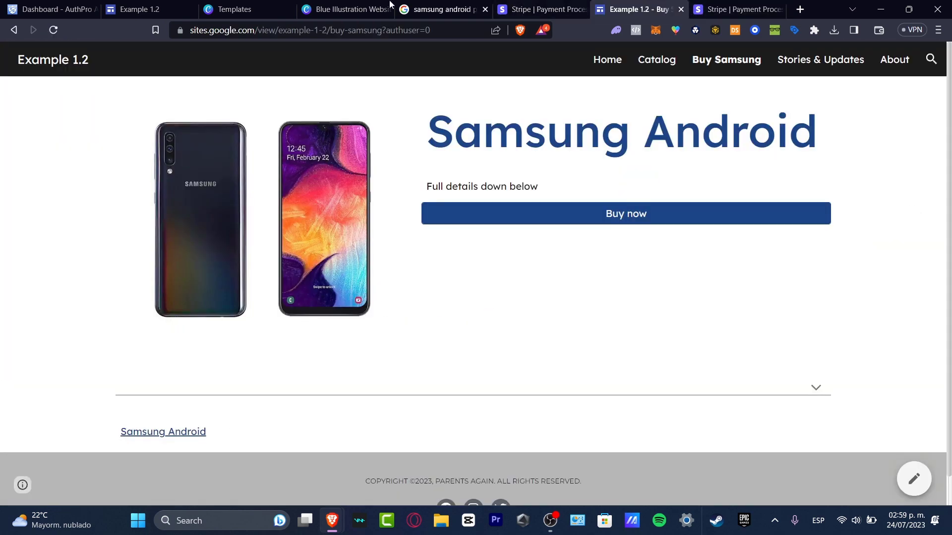
pyautogui.click(142, 6)
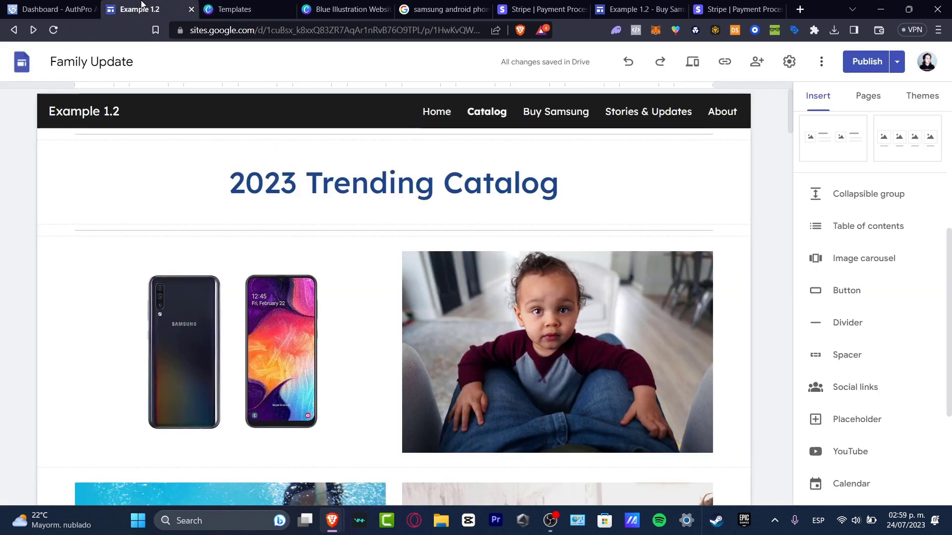
# Step: Open the Kindle Discount site from Recent sites and request its published site link
pyautogui.click(22, 62)
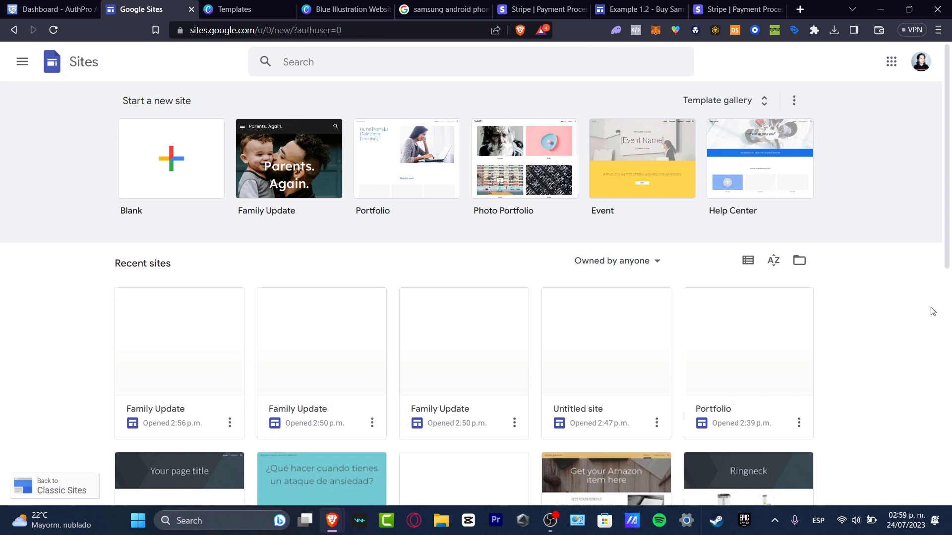
pyautogui.scroll(-4, 918, 299)
pyautogui.scroll(-4, 902, 319)
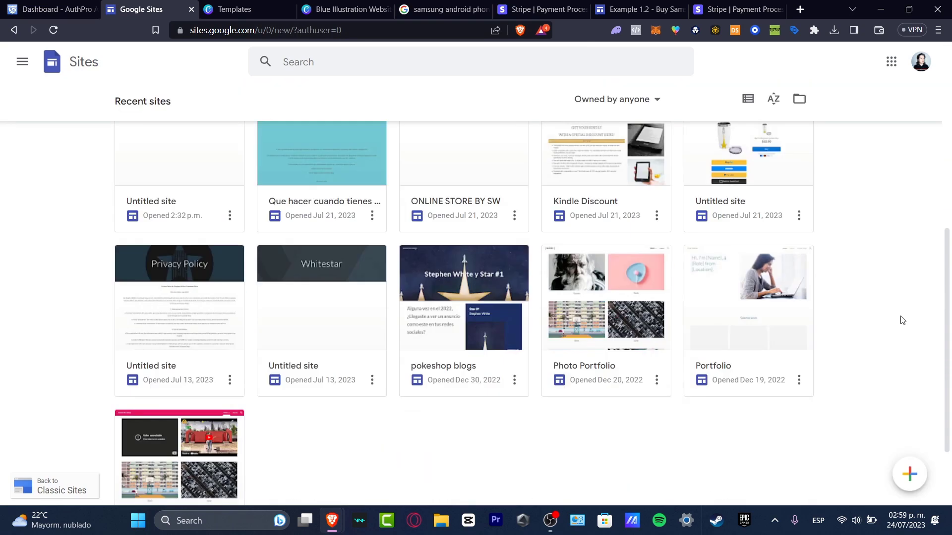
pyautogui.scroll(-1, 902, 320)
pyautogui.scroll(2, 881, 318)
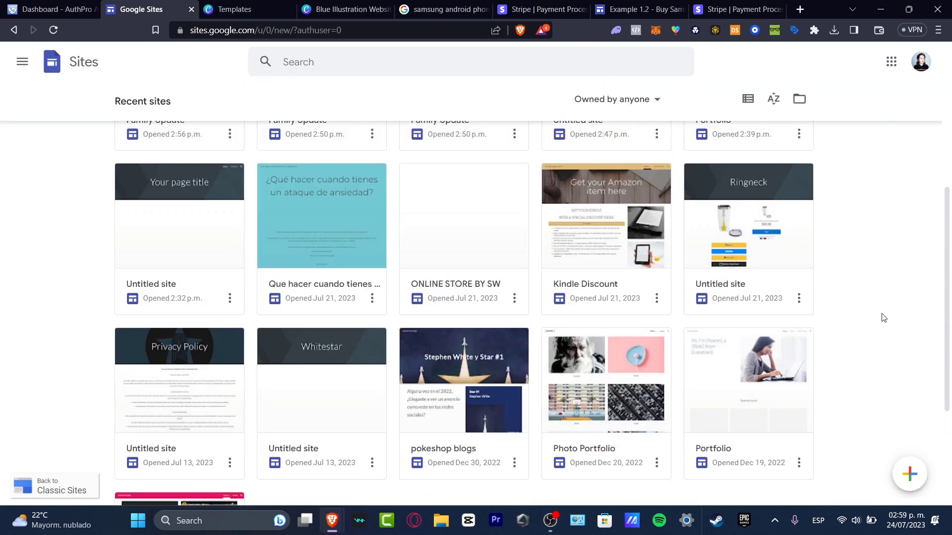
pyautogui.click(635, 222)
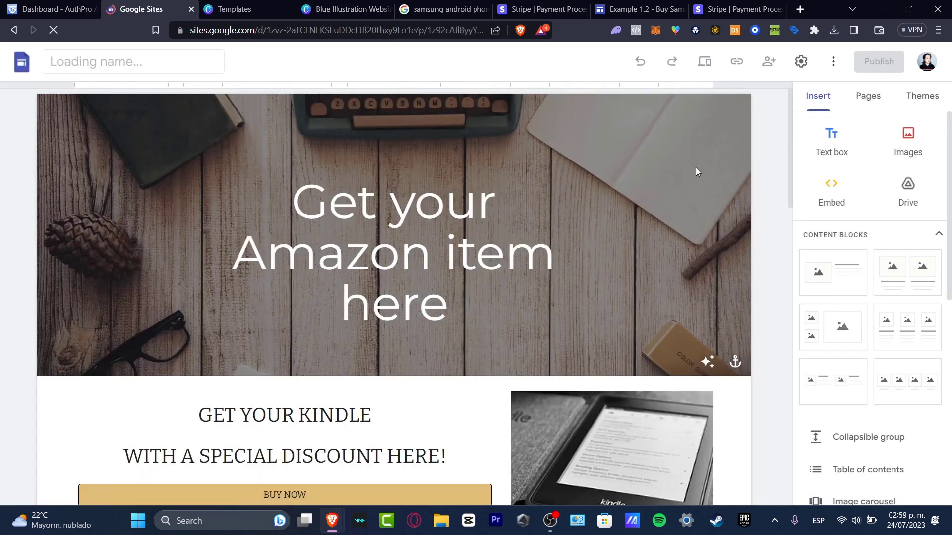
pyautogui.click(407, 253)
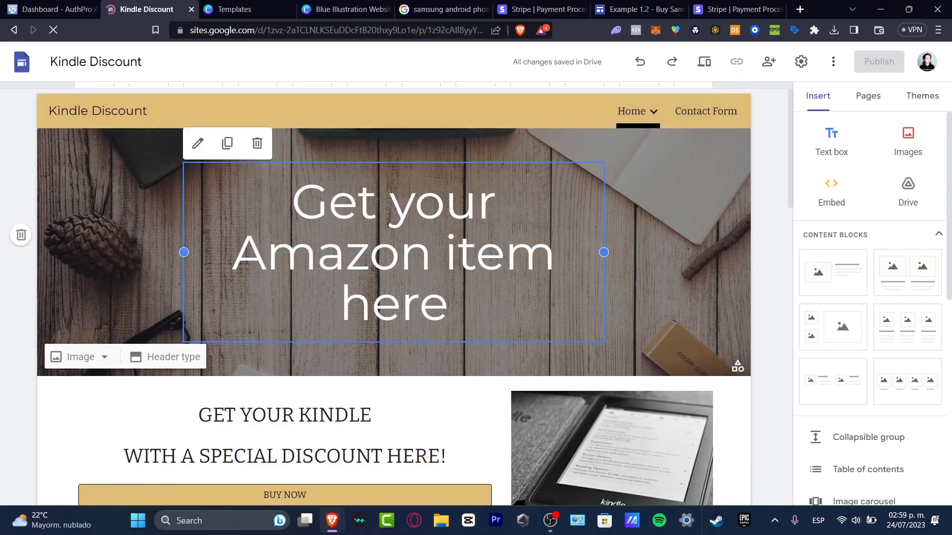
pyautogui.scroll(-4, 728, 263)
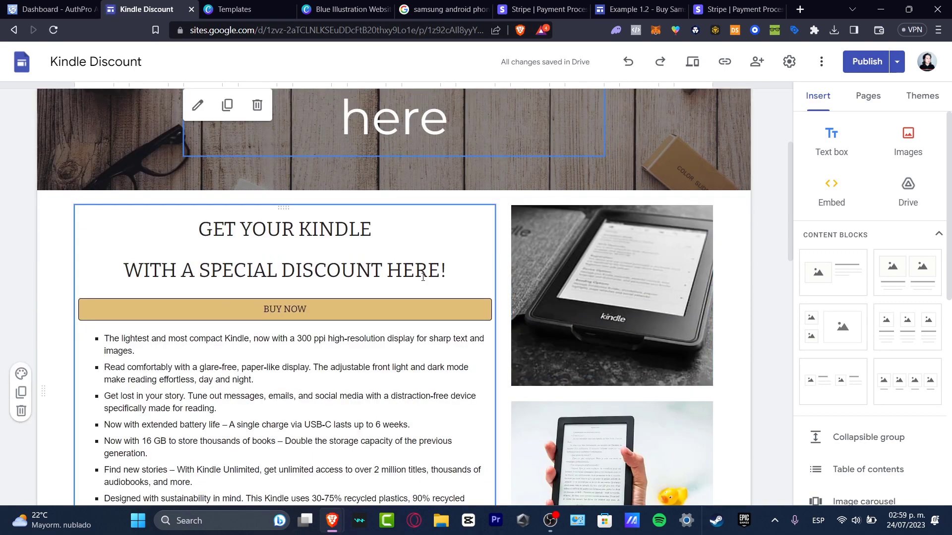
pyautogui.click(724, 62)
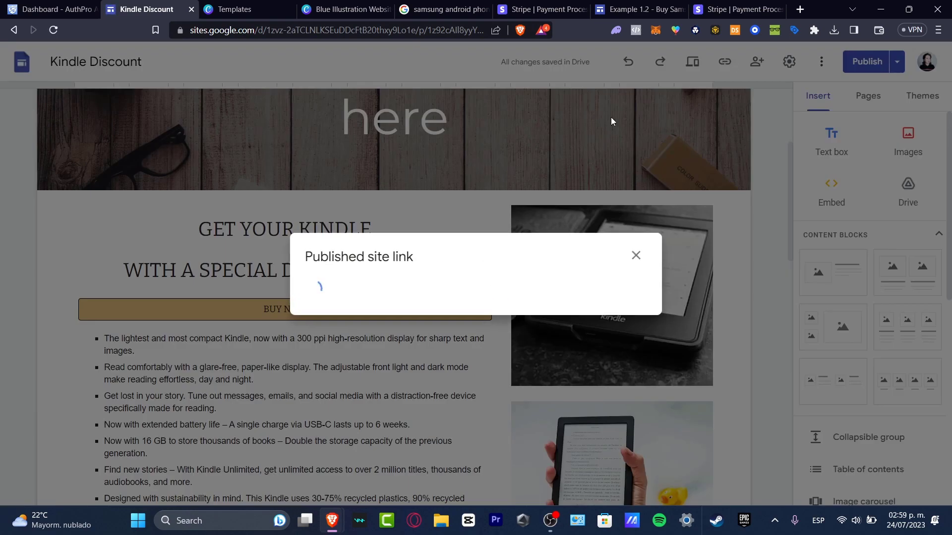
# Step: Load the copied Kindle Discount site link in a new tab and follow BUY NOW to Amazon's Kindle page
pyautogui.click(616, 282)
pyautogui.click(799, 9)
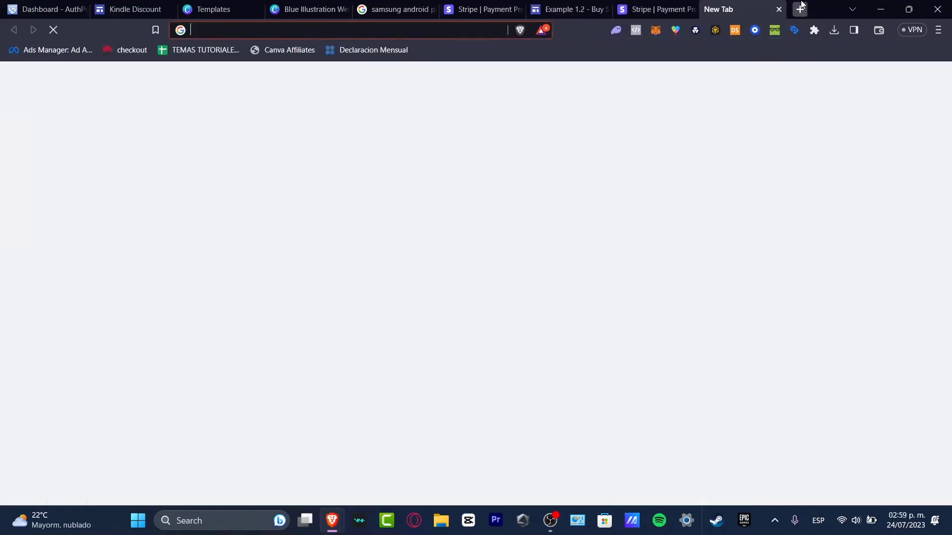
pyautogui.hotkey('ctrl', 'v')
pyautogui.press('Return')
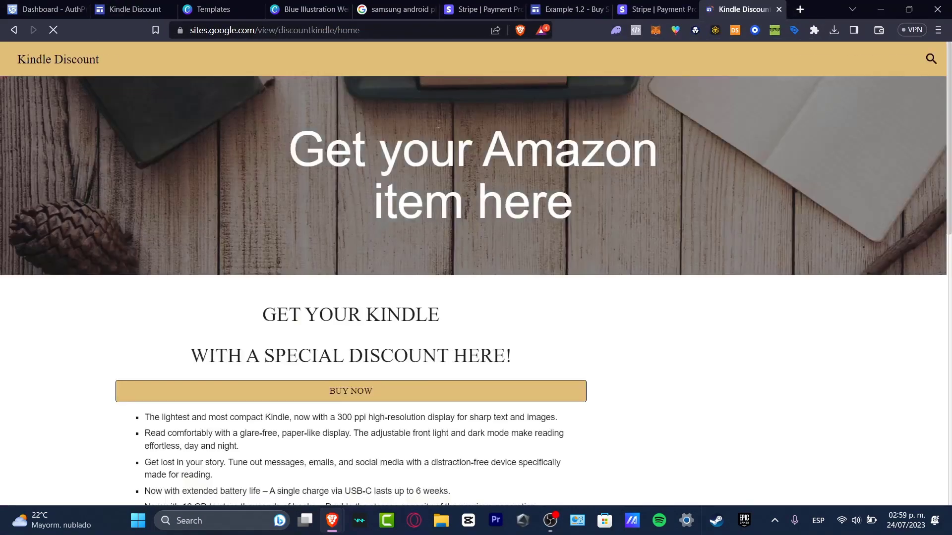
pyautogui.scroll(-4, 714, 410)
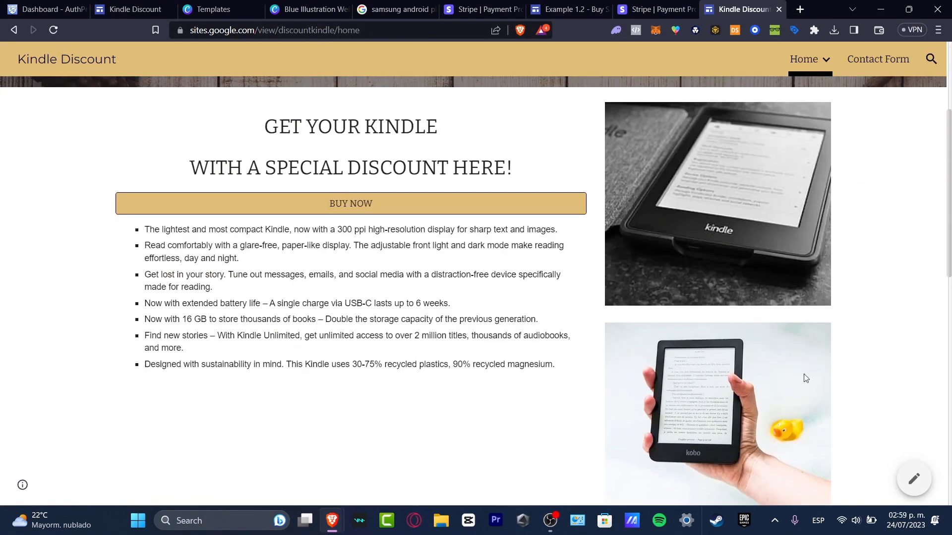
pyautogui.click(370, 207)
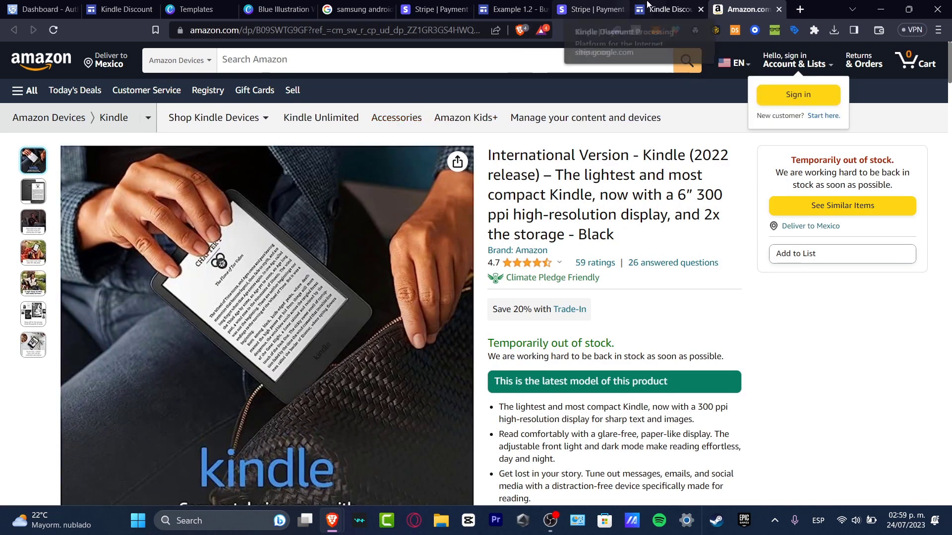
# Step: Return to the live Kindle Discount site and view its Contact Form page
pyautogui.click(647, 5)
pyautogui.scroll(3, 781, 183)
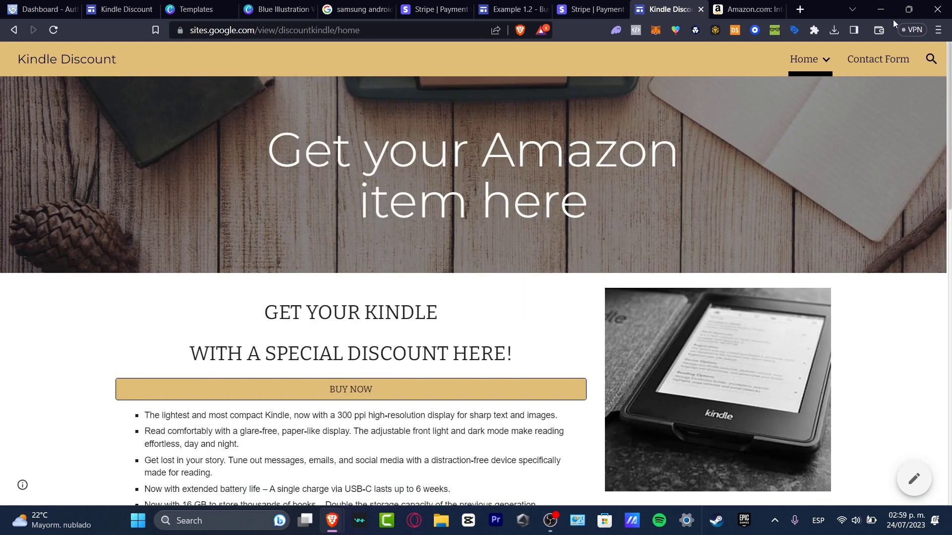
pyautogui.click(888, 68)
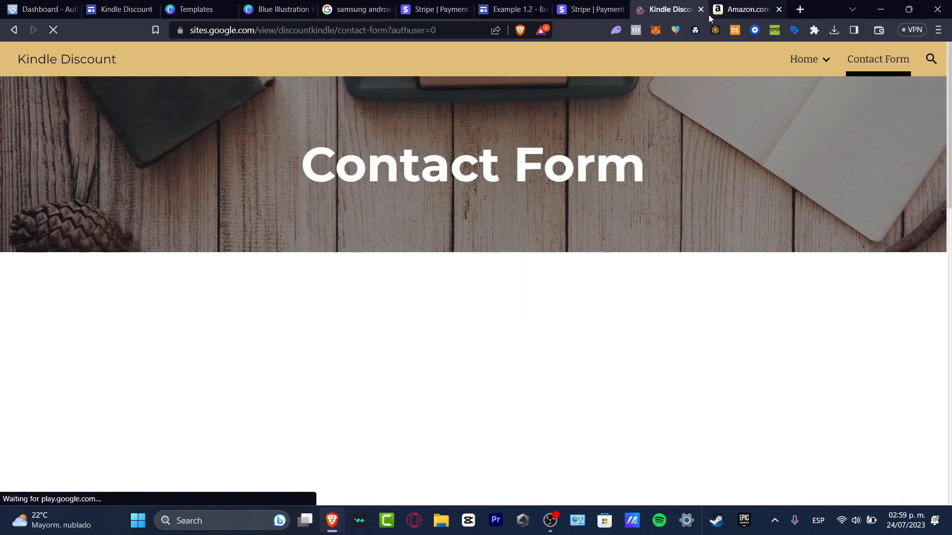
# Step: Close the Kindle Discount, Amazon, two Stripe, Buy Samsung, image search and both Canva tabs, then go to Sites home
pyautogui.click(700, 9)
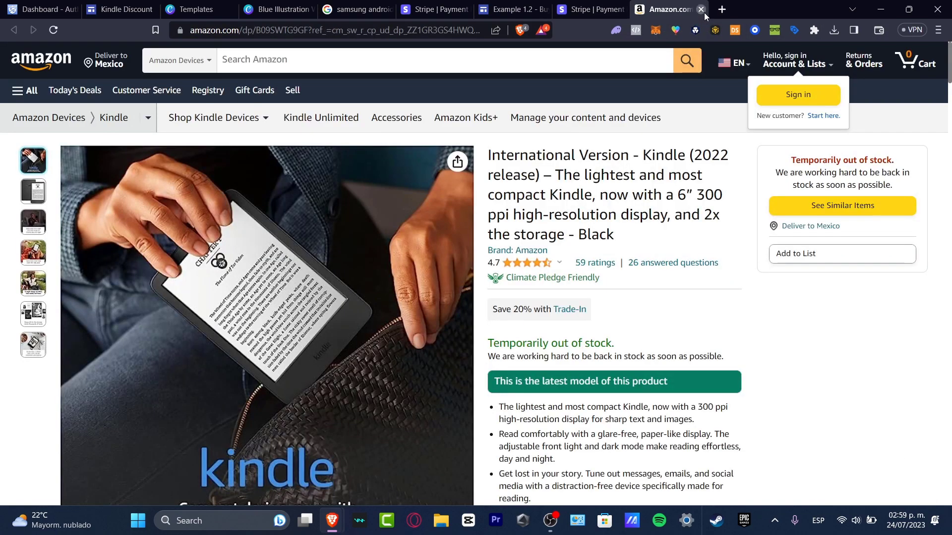
pyautogui.click(701, 9)
pyautogui.click(778, 10)
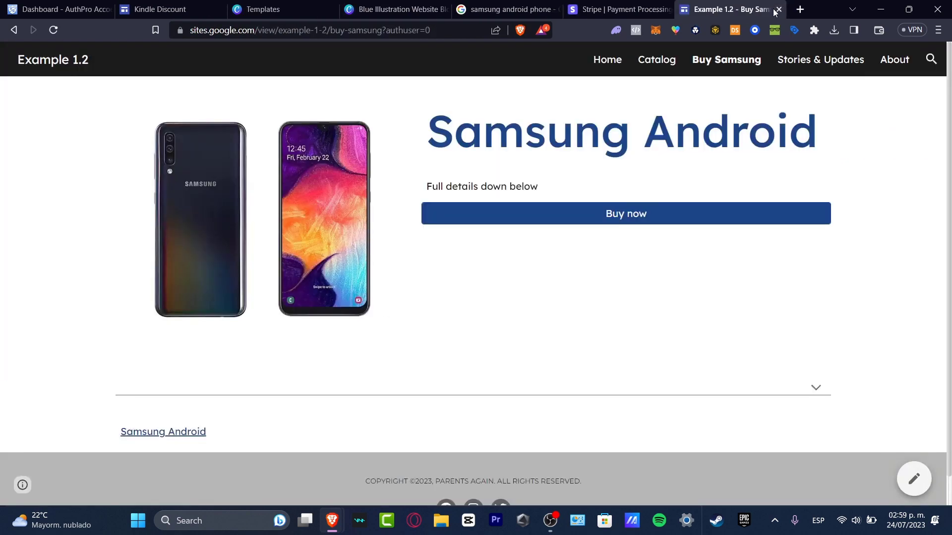
pyautogui.click(778, 10)
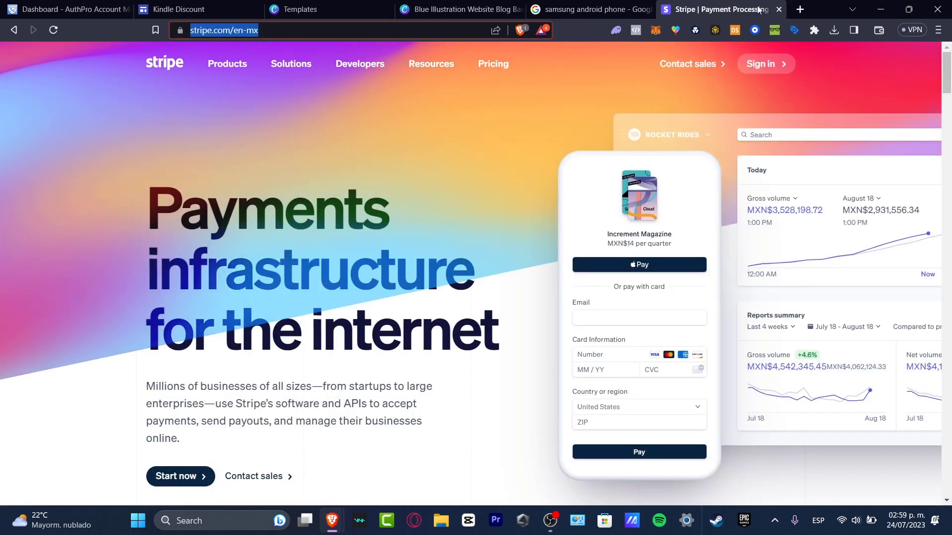
pyautogui.click(778, 9)
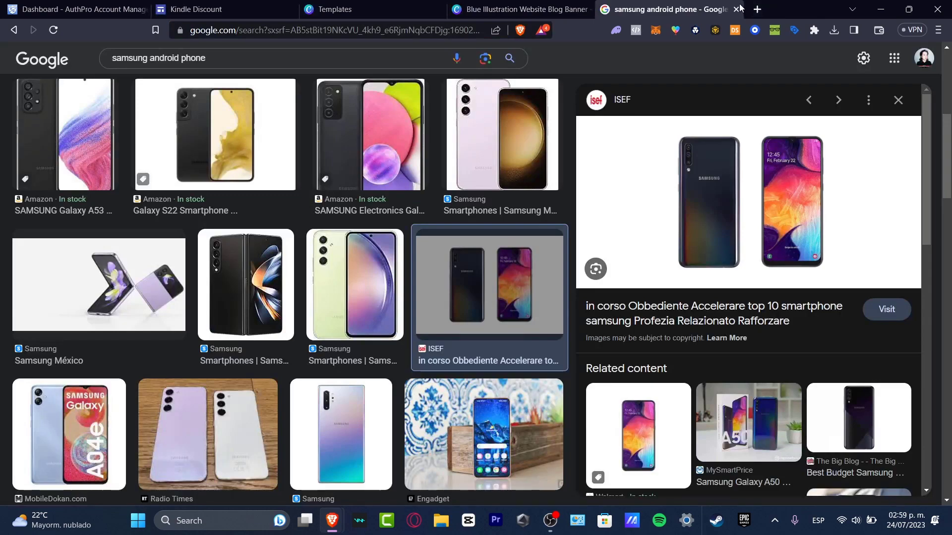
pyautogui.click(737, 10)
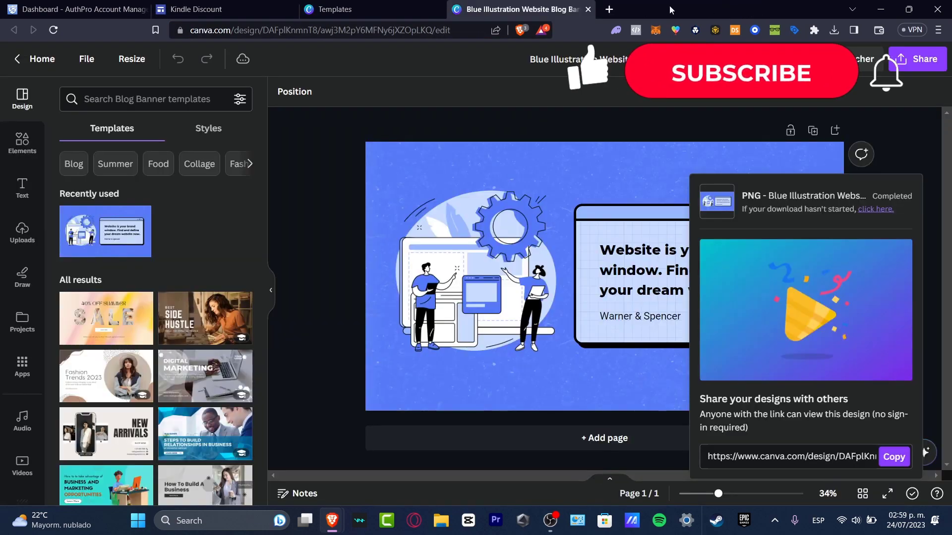
pyautogui.click(589, 10)
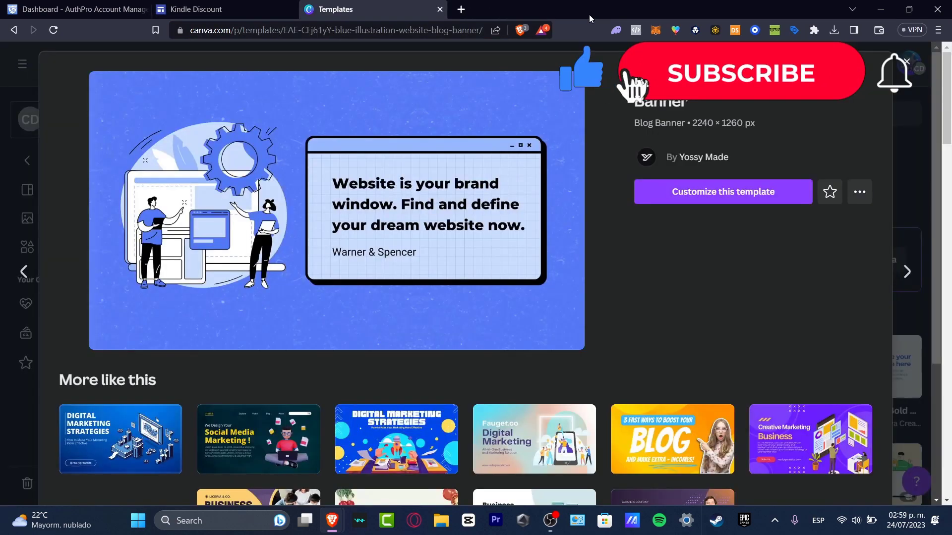
pyautogui.click(440, 11)
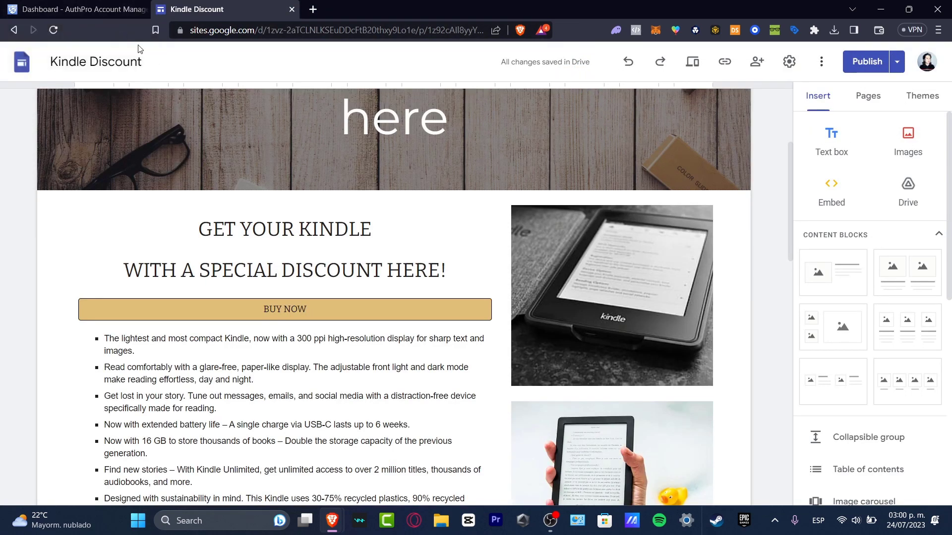
pyautogui.click(20, 66)
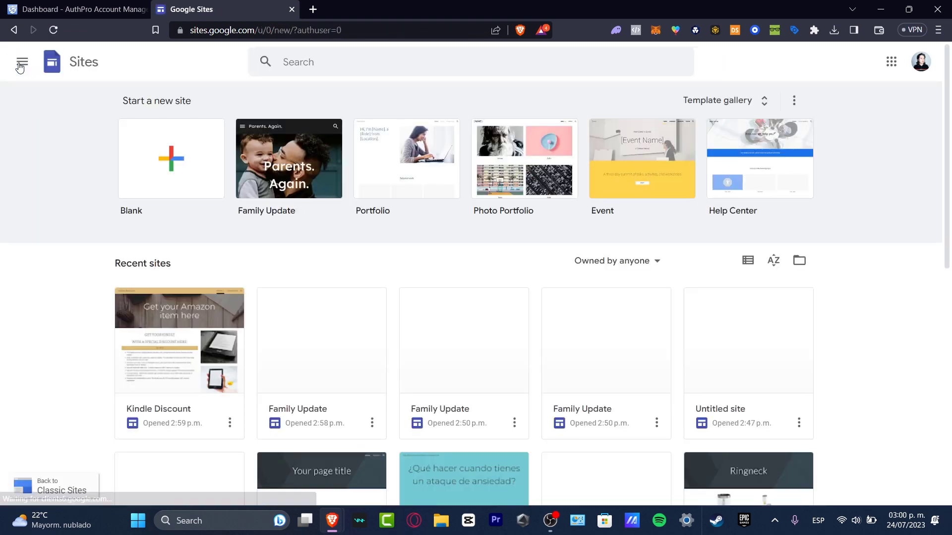
pyautogui.click(19, 68)
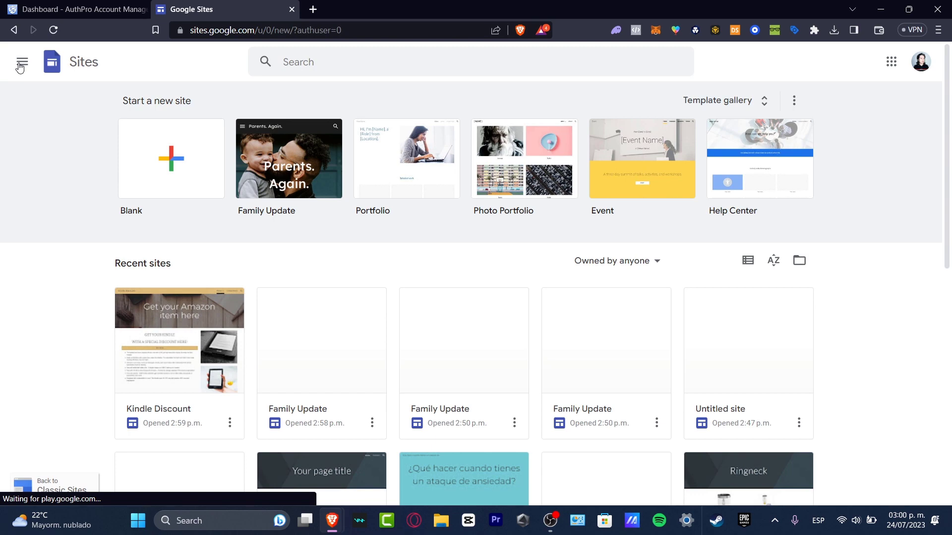